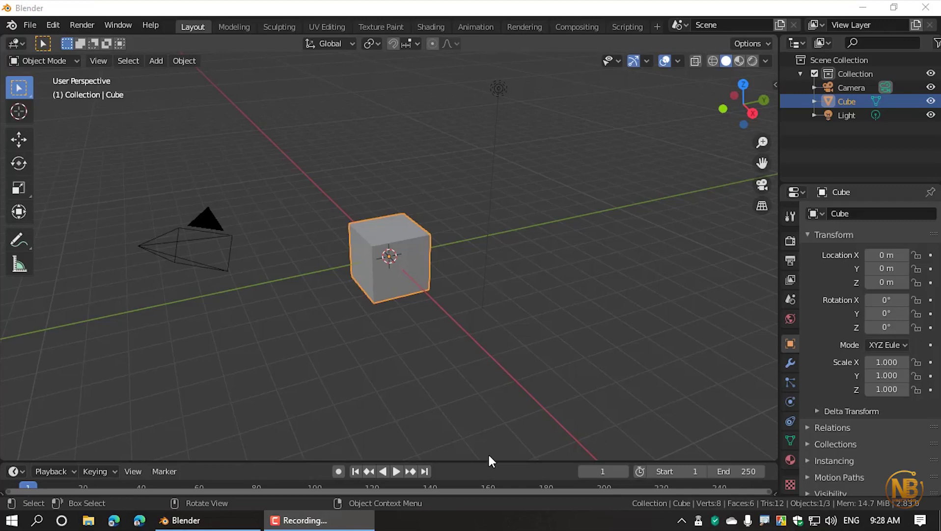
- Drag the viewport border up to give the timeline more room, then bring up the File menu
left_click_drag(489, 461, 495, 437)
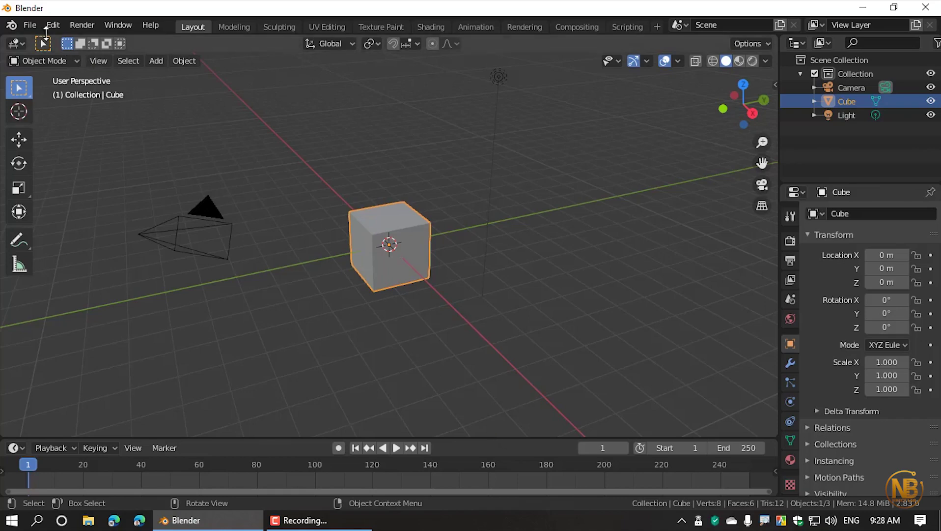
left_click(31, 25)
- Dismiss the Open file browser and orbit the view to face the cube front-on
key("ctrl+o")
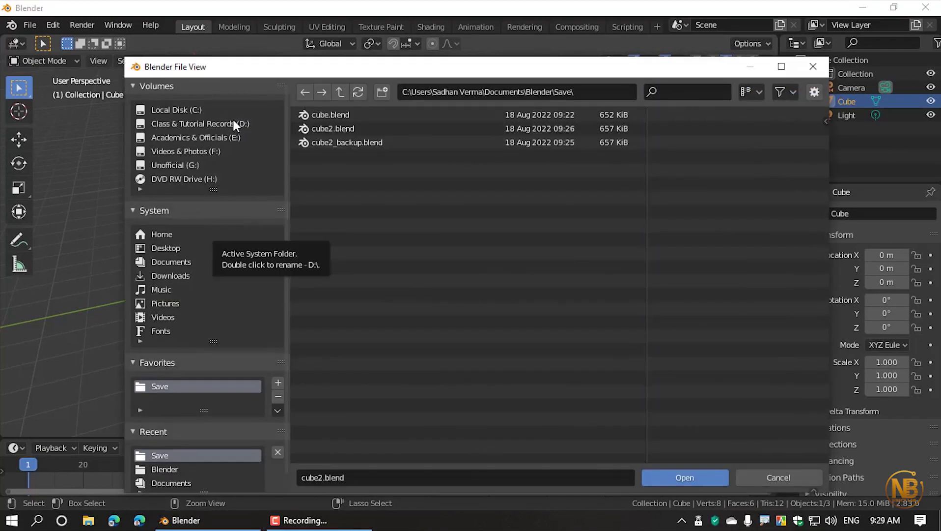
key("Escape")
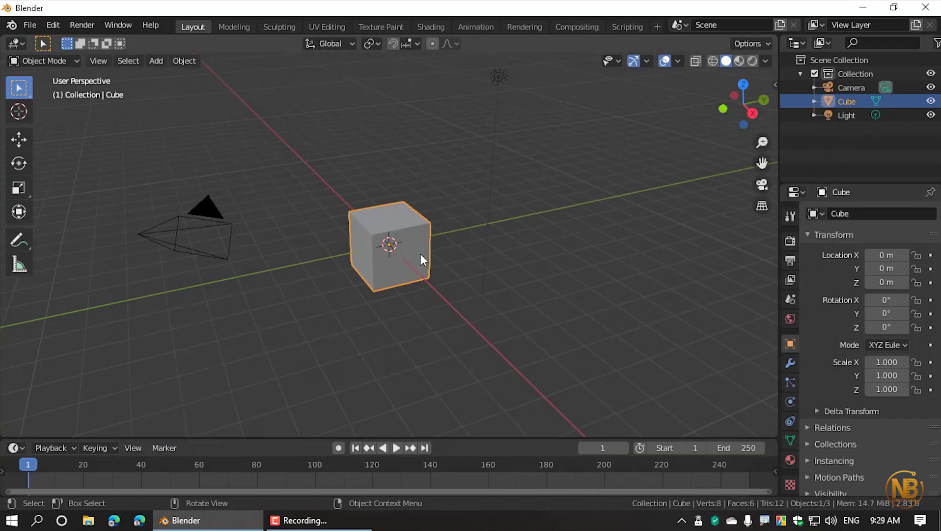
mouse_move(421, 254)
middle_mouse_down()
mouse_move(336, 253)
mouse_move(447, 250)
middle_mouse_up()
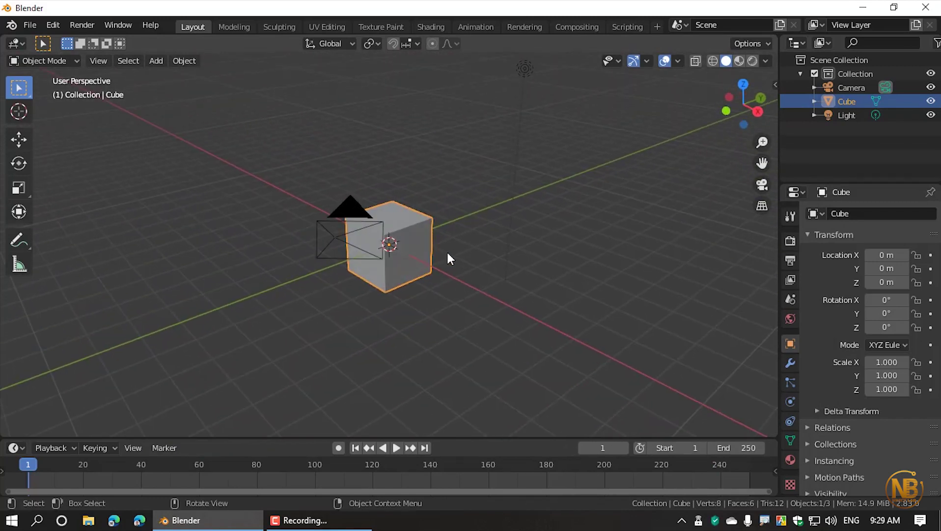
middle_click_drag(375, 270, 514, 275)
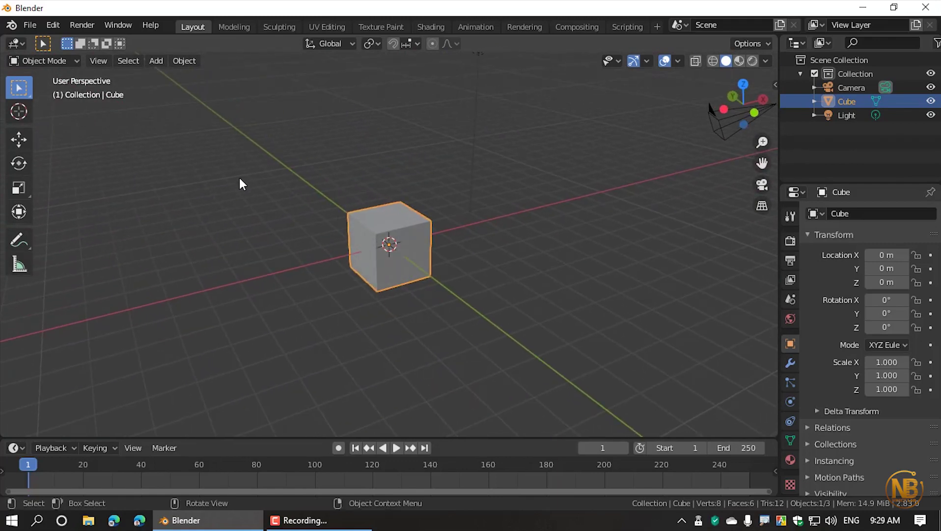
- Deselect the cube and bring up the Save As browser with default name untitled.blend
left_click(53, 16)
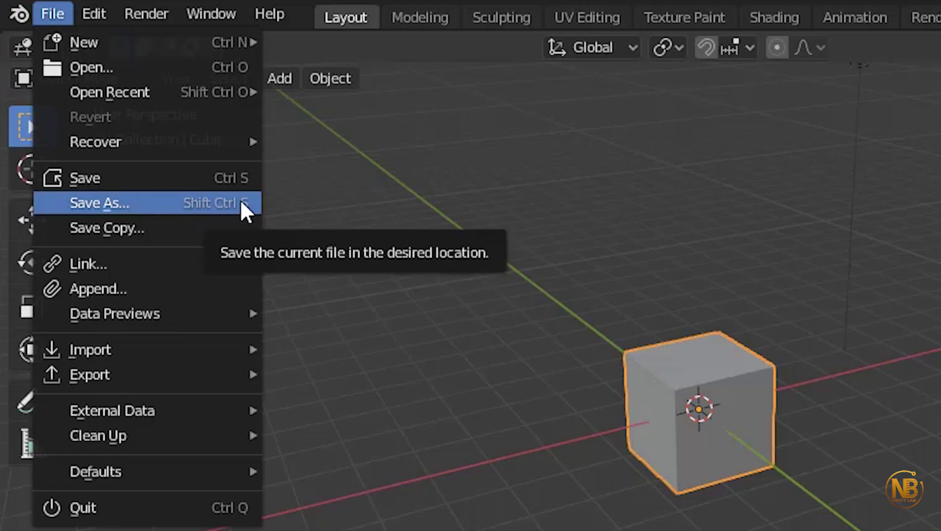
left_click(721, 281)
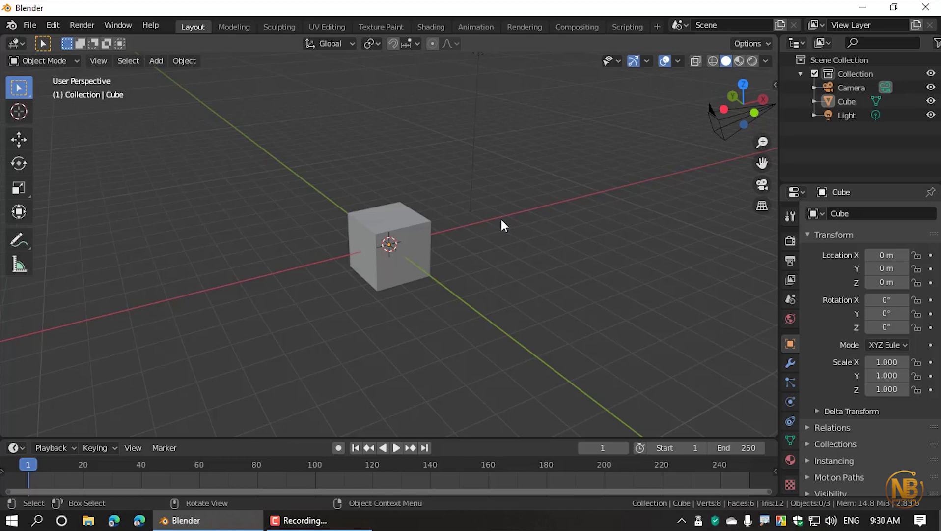
key("ctrl")
key("shift")
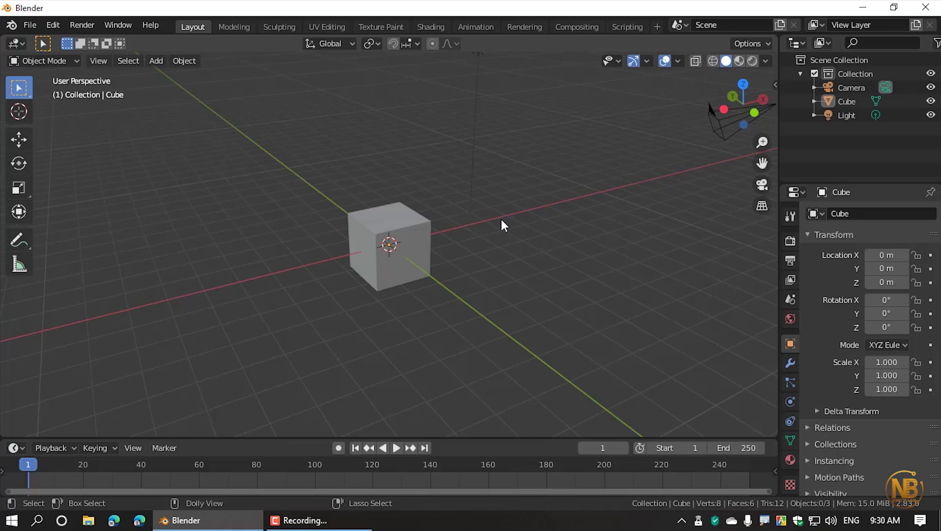
key("ctrl+shift+s")
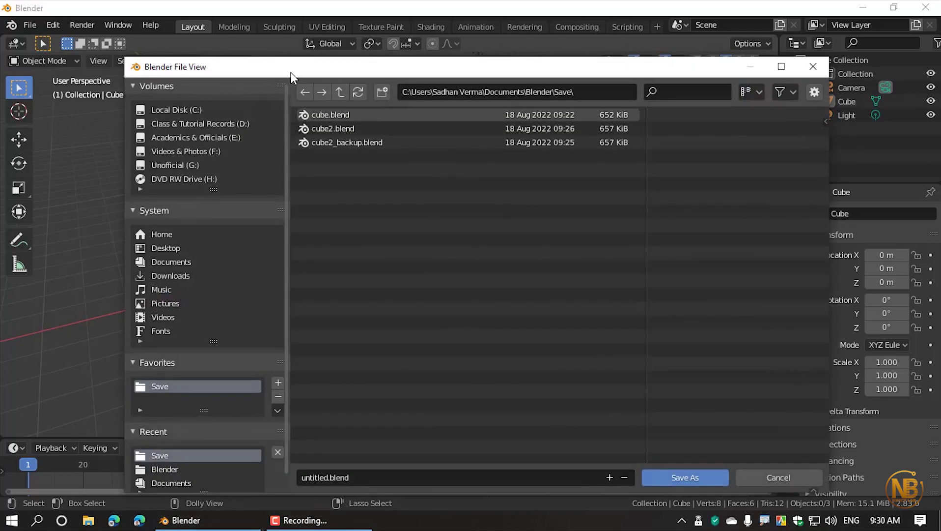
- Move the save browser, browse Downloads then Documents, and create a new folder there
left_click_drag(288, 72, 245, 36)
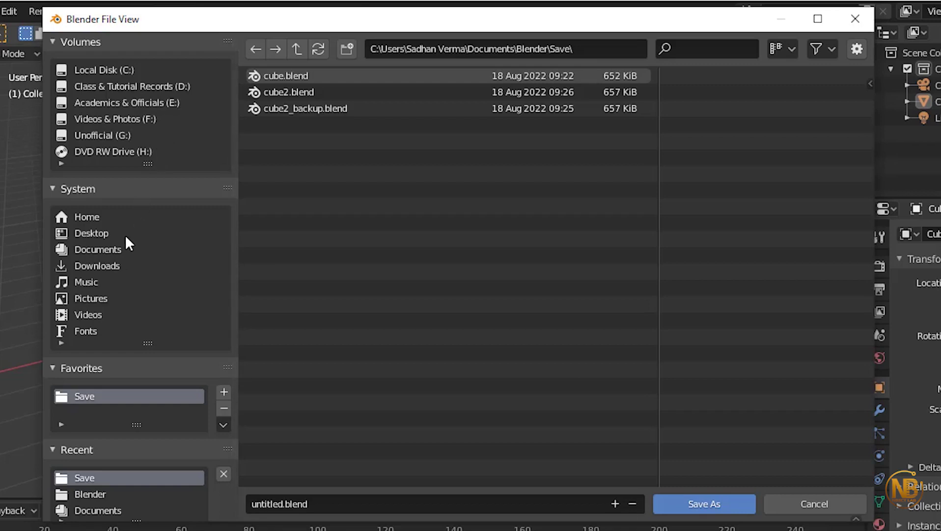
left_click(105, 268)
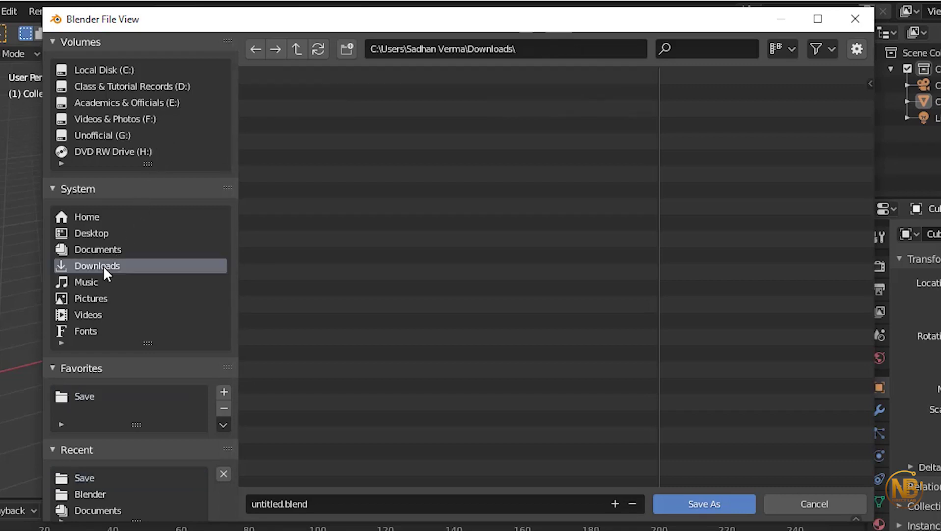
left_click(103, 249)
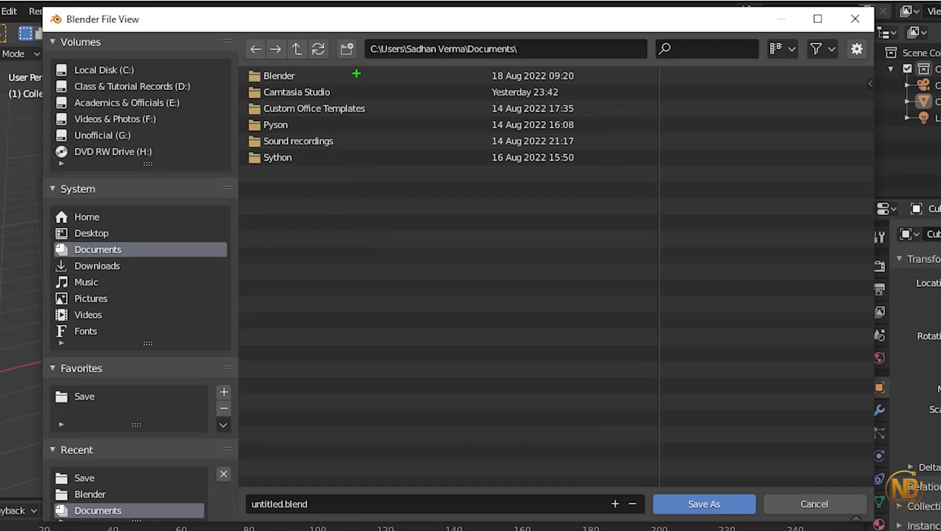
left_click_drag(352, 60, 378, 111)
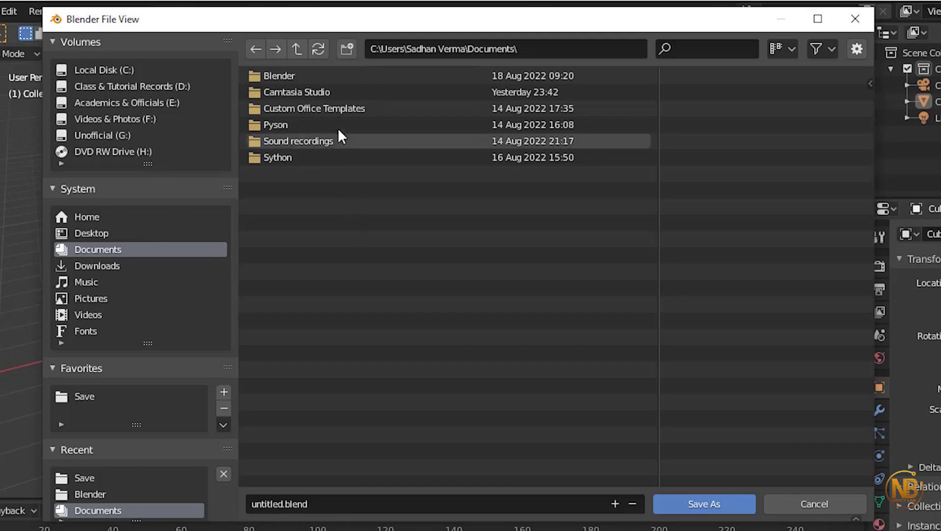
left_click(350, 50)
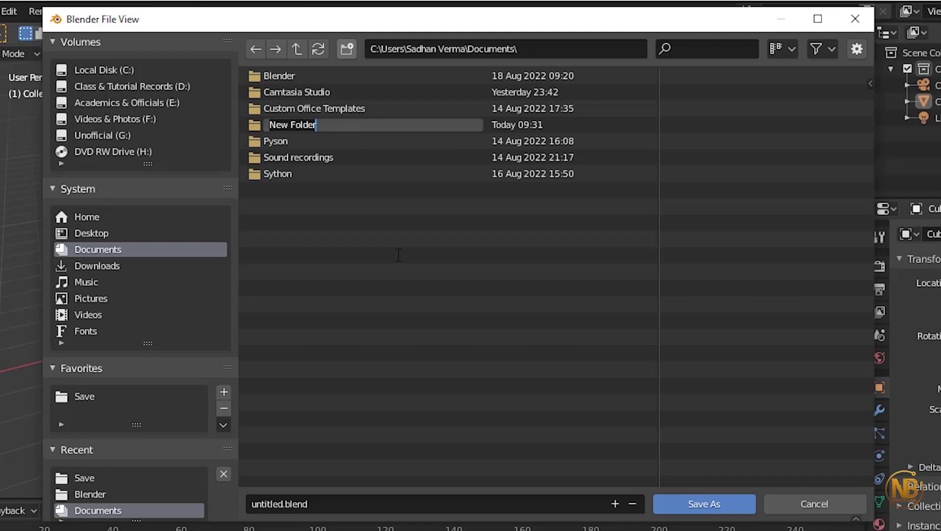
- Name the new folder 'Blender Lecture' and open it
type("B")
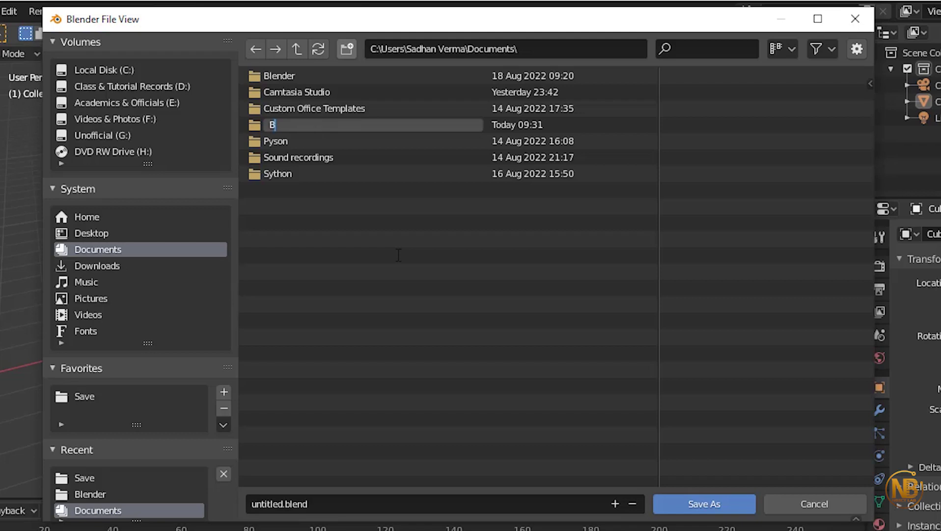
type("lender L")
type("ecture")
key("Return")
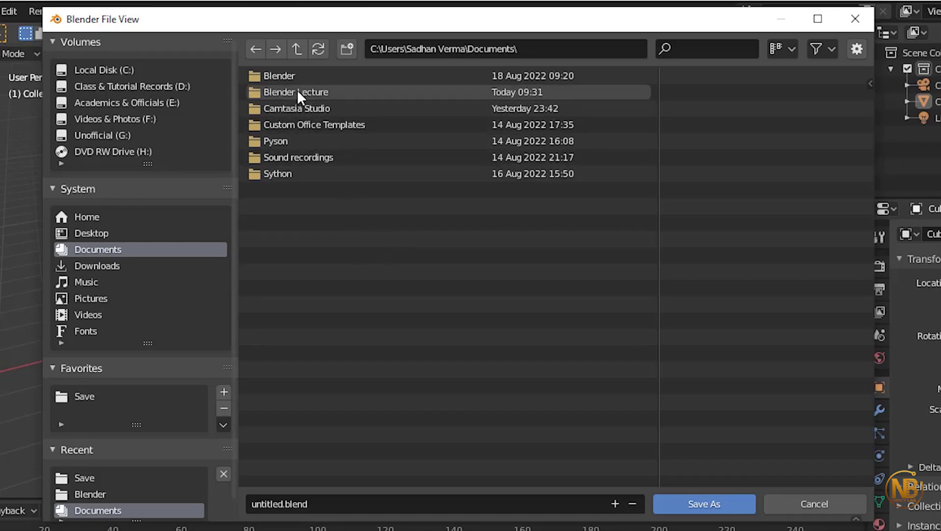
left_click(313, 93)
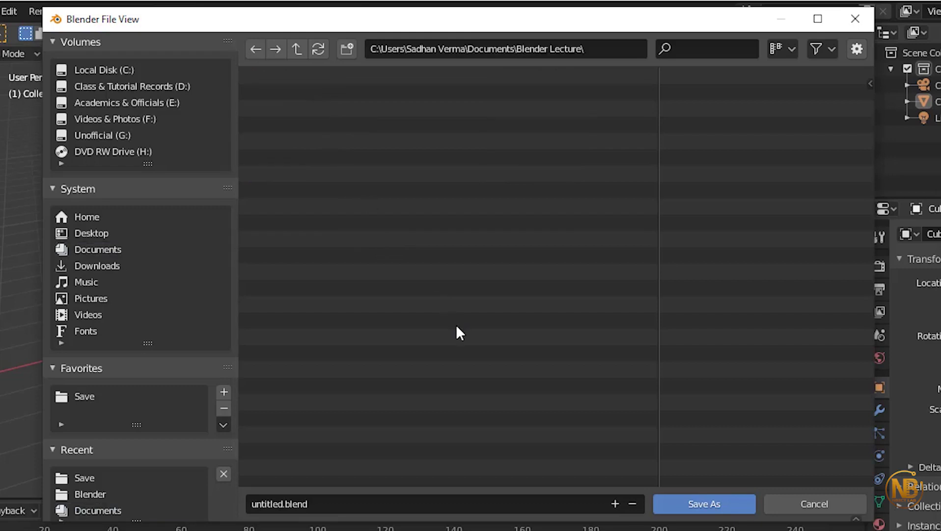
- Replace 'untitled' with 'cube' and save the scene as cube.blend
left_click(272, 505)
left_click(274, 503)
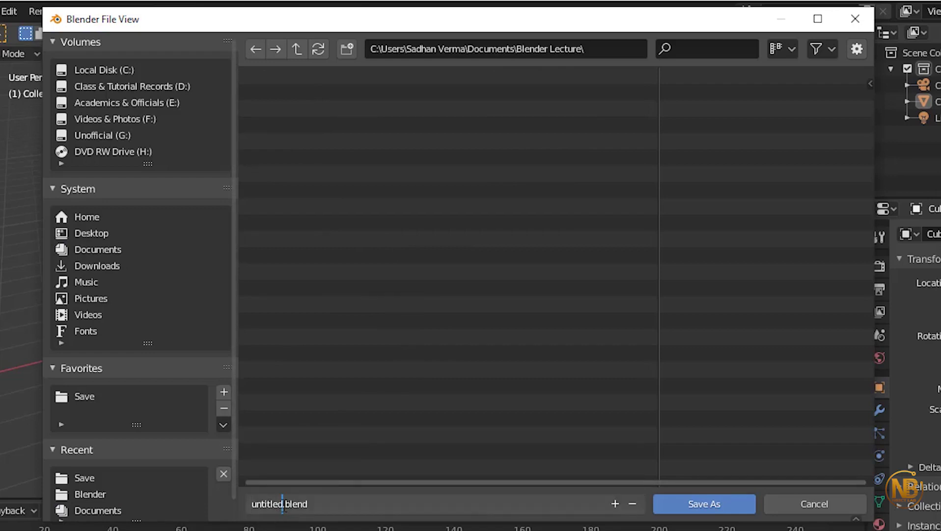
double_click(273, 504)
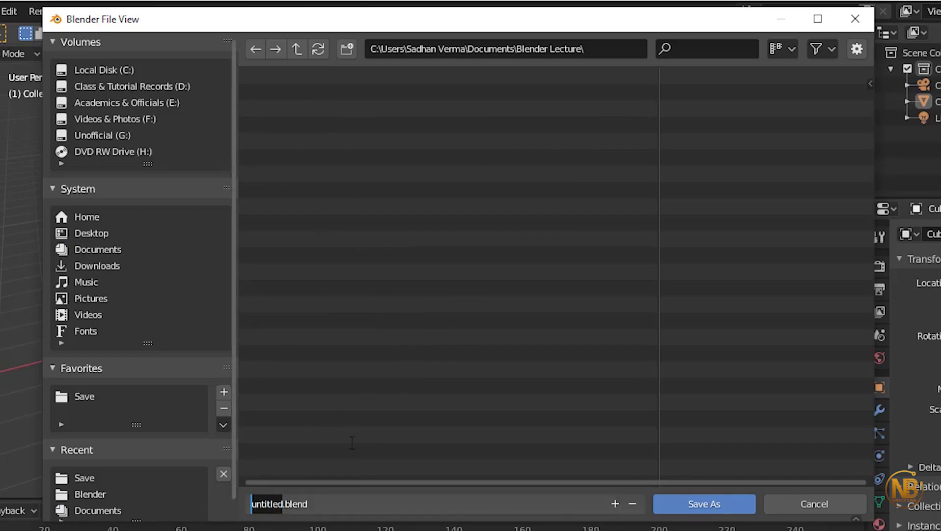
key("BackSpace")
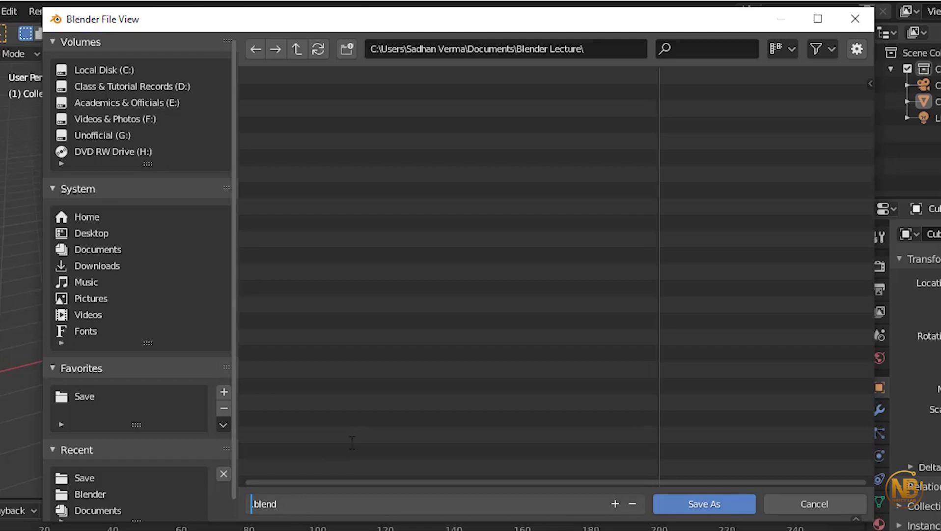
type("cu")
type("be")
left_click(702, 503)
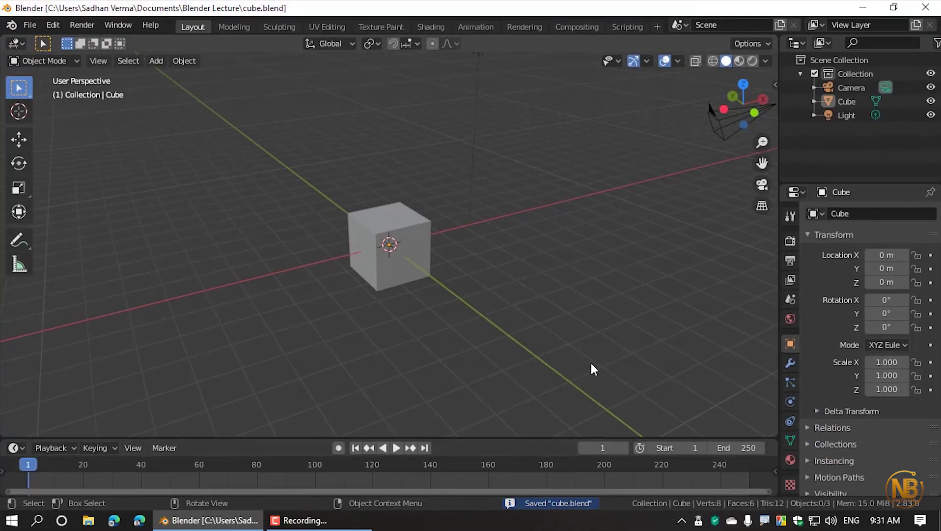
- In File Explorer, open Documents > Blender Lecture and confirm the 649 KB cube.blend is there
key("super+e")
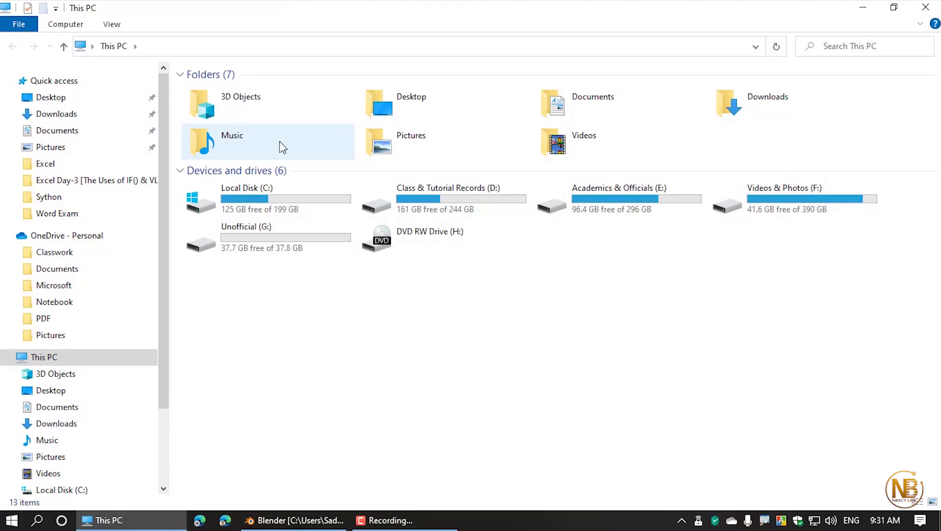
left_click(58, 132)
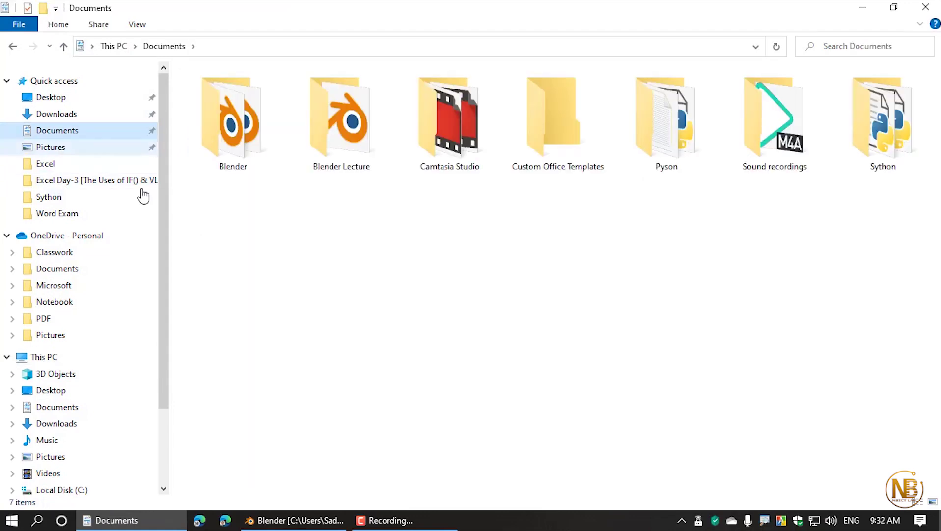
double_click(354, 125)
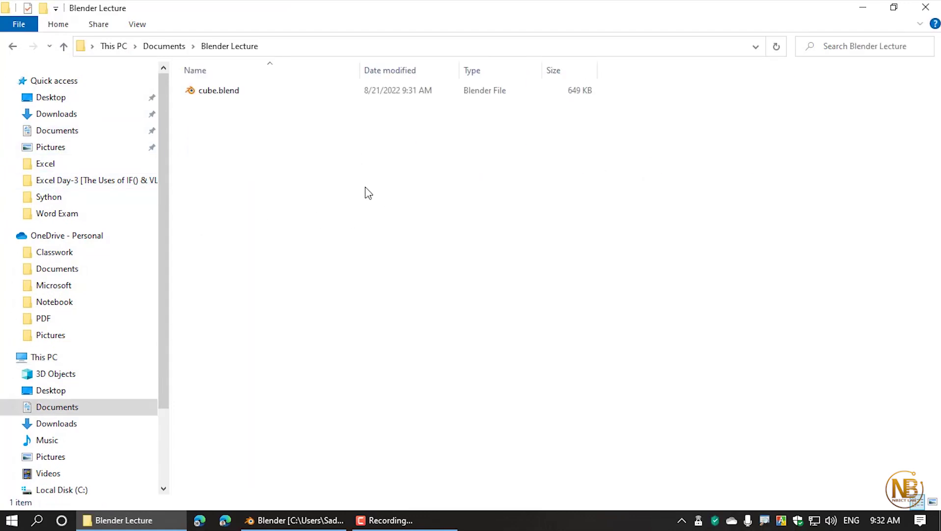
left_click(216, 92)
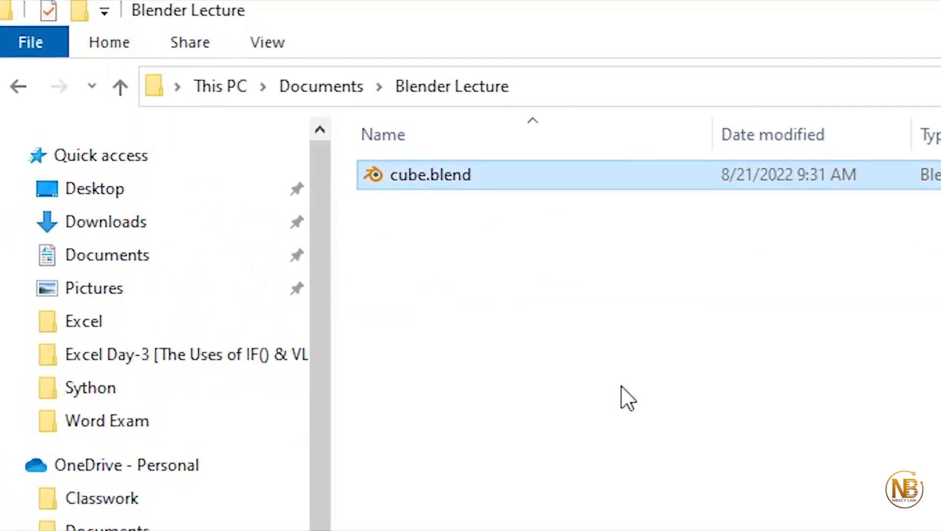
left_click(644, 399)
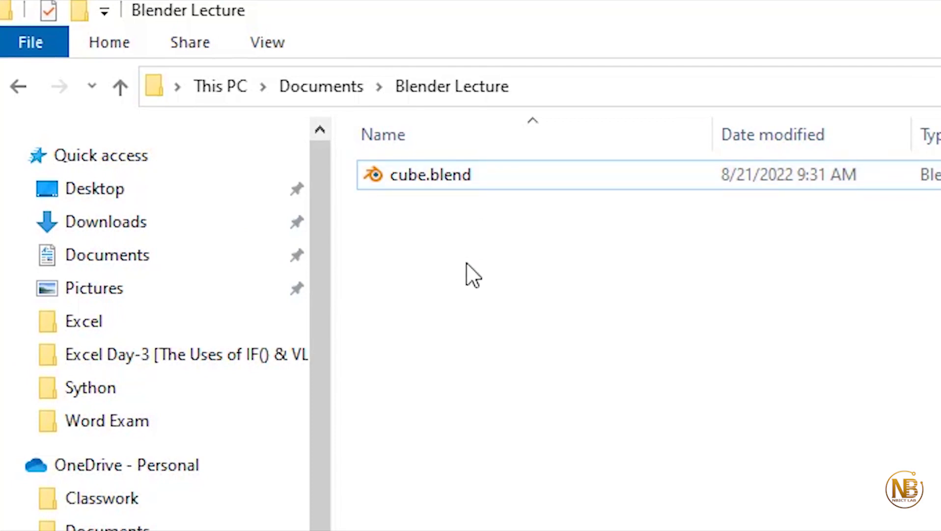
left_click(260, 46)
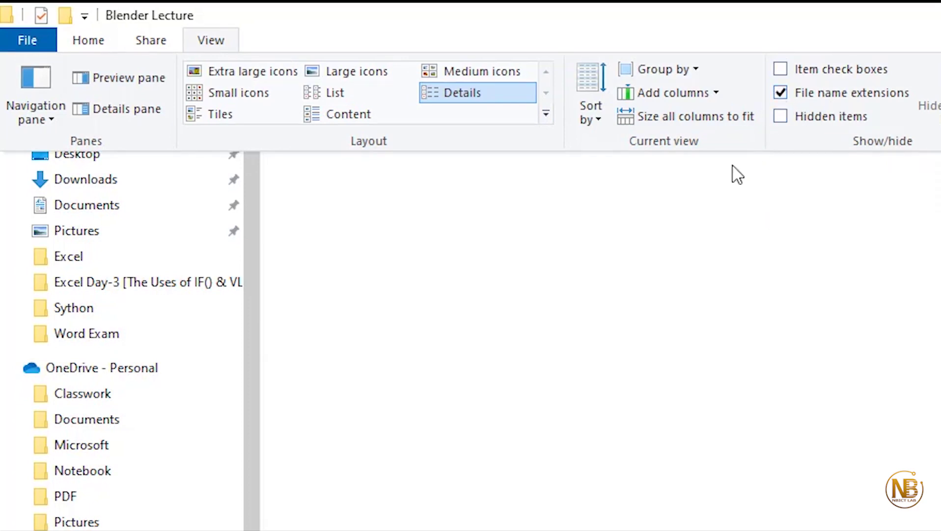
left_click(626, 248)
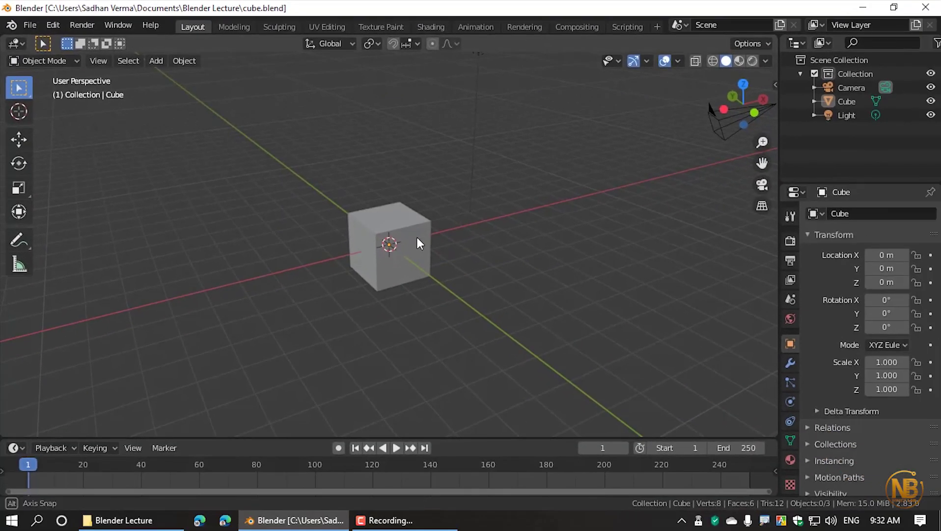
- Select the cube, enter Edit Mode, and scale the mesh up by a factor of 2
middle_click_drag(417, 239, 482, 236)
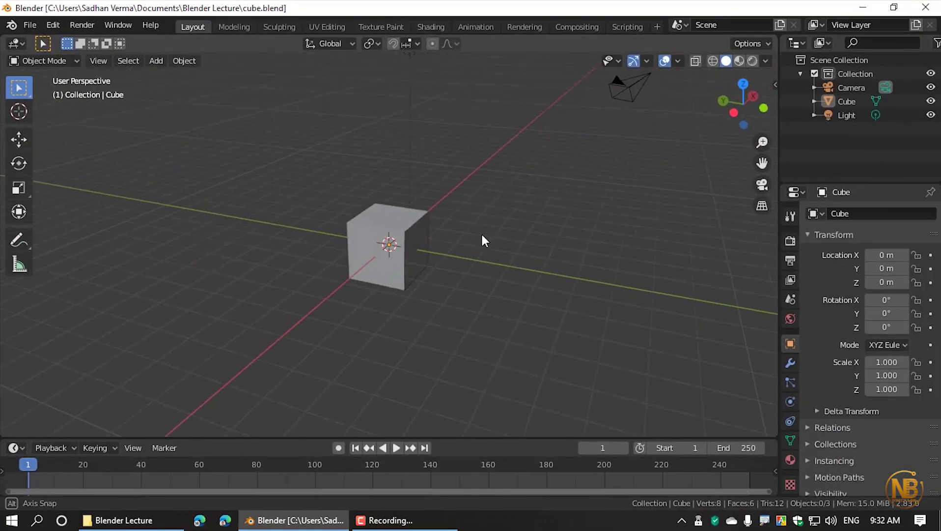
left_click(413, 239)
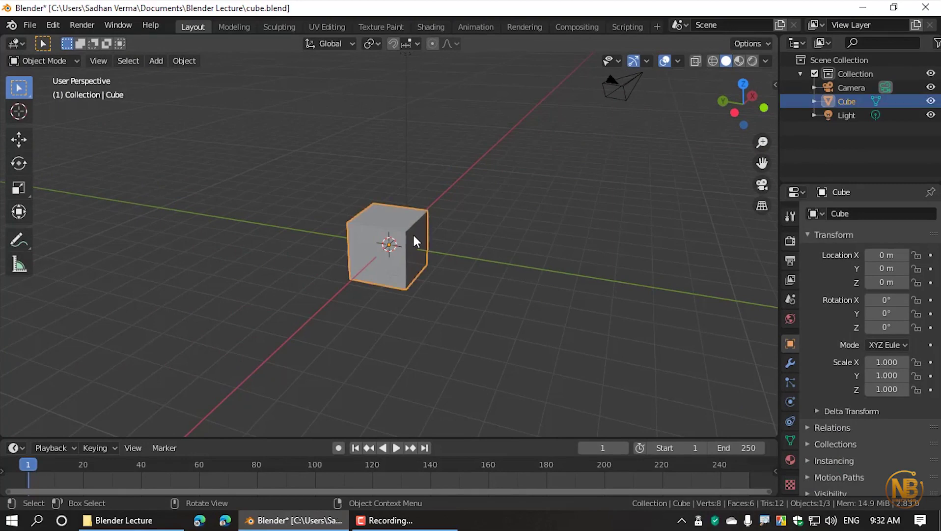
key("Tab")
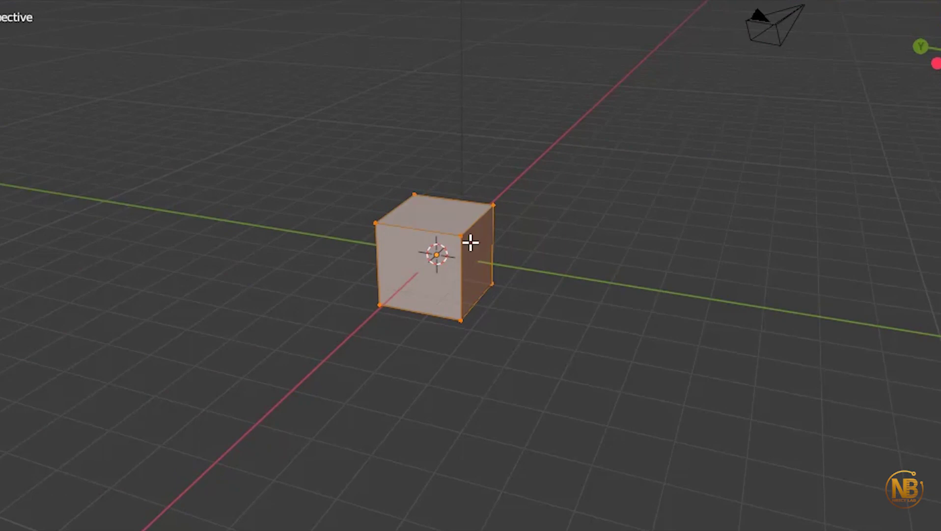
type("s2")
key("Return")
type("2")
key("Return")
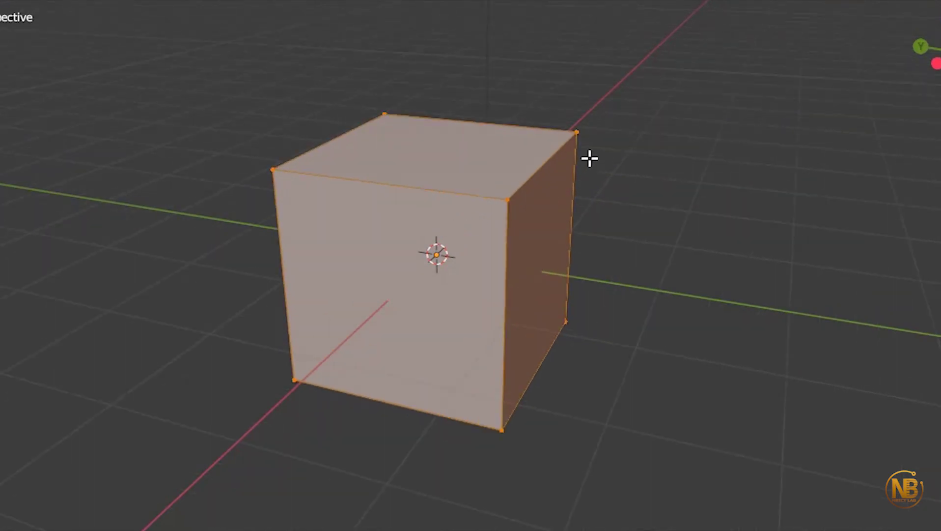
- Select the cube's top back and front corner vertices to form an edge, viewing from above
left_click(582, 130)
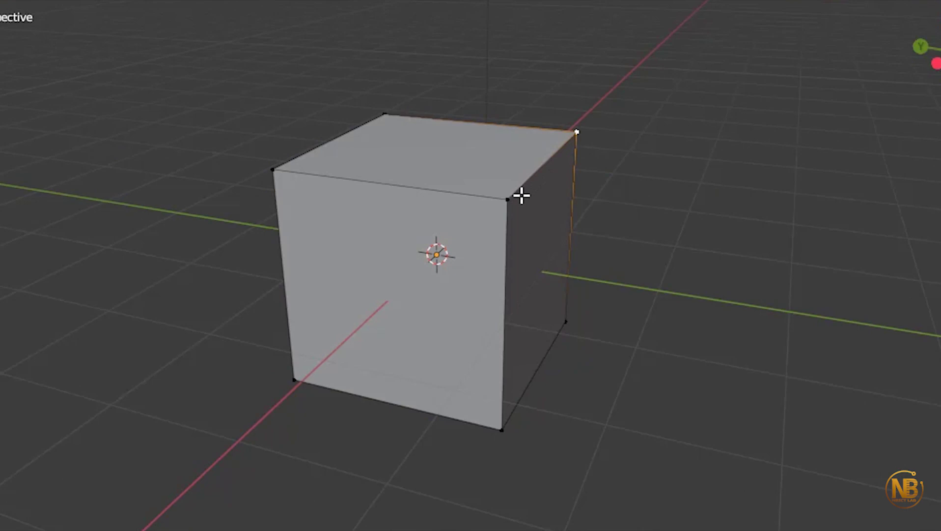
left_click(509, 197, "shift")
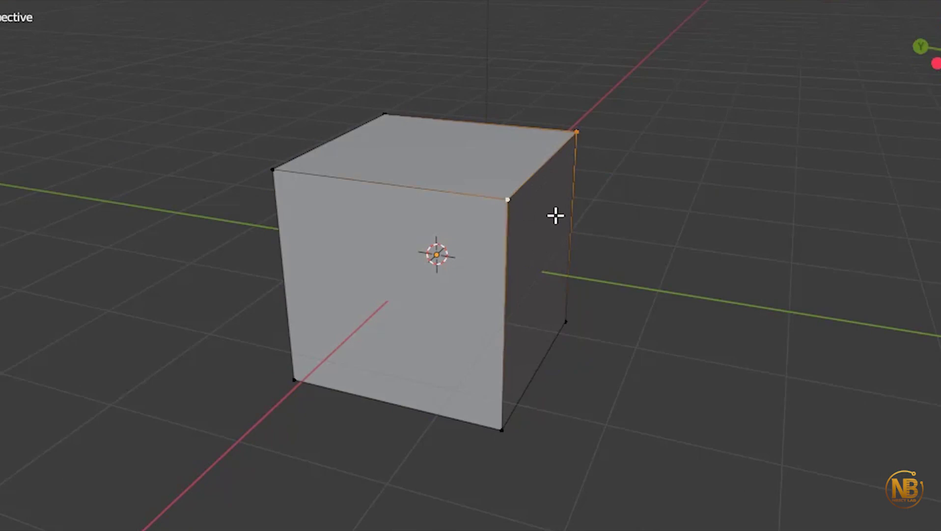
middle_click_drag(543, 185, 550, 217)
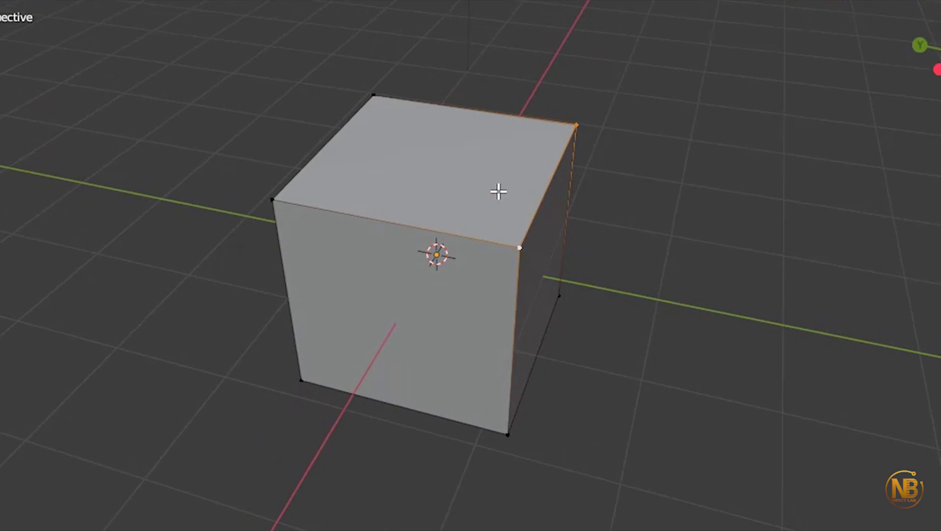
mouse_move(498, 189)
middle_mouse_down("shift")
mouse_move(420, 315)
mouse_move(461, 279)
middle_mouse_up("shift")
- Extrude the top edge in four sections, out beside the cube, up over it, and leftward
key("e")
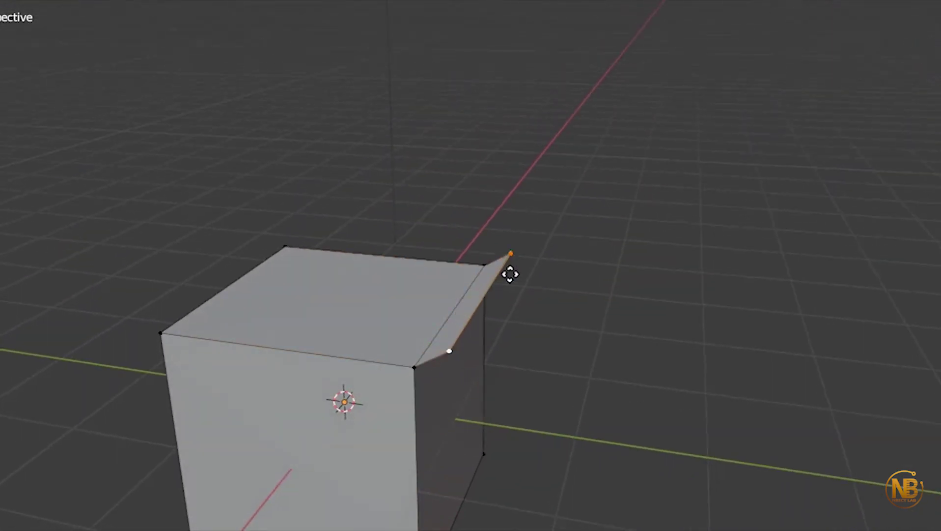
left_click(574, 232)
key("e")
left_click(608, 134)
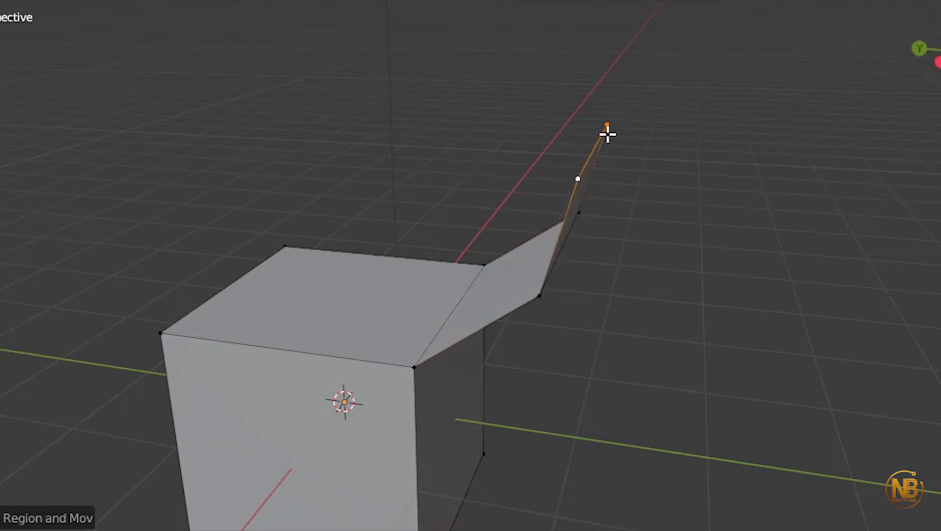
key("e")
left_click(512, 38)
key("e")
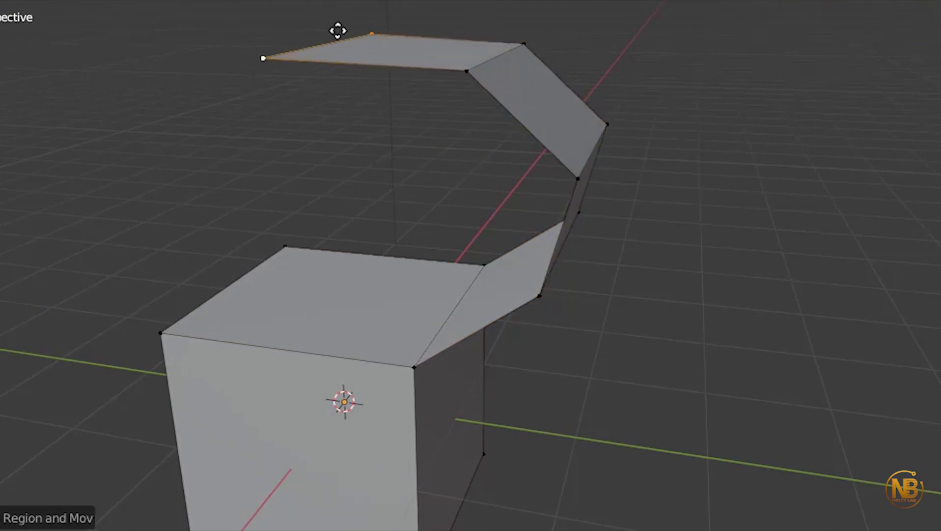
left_click(338, 30)
- Extrude three more sections to the far left and downward, then view the whole loop
key("e")
left_click(157, 46)
key("e")
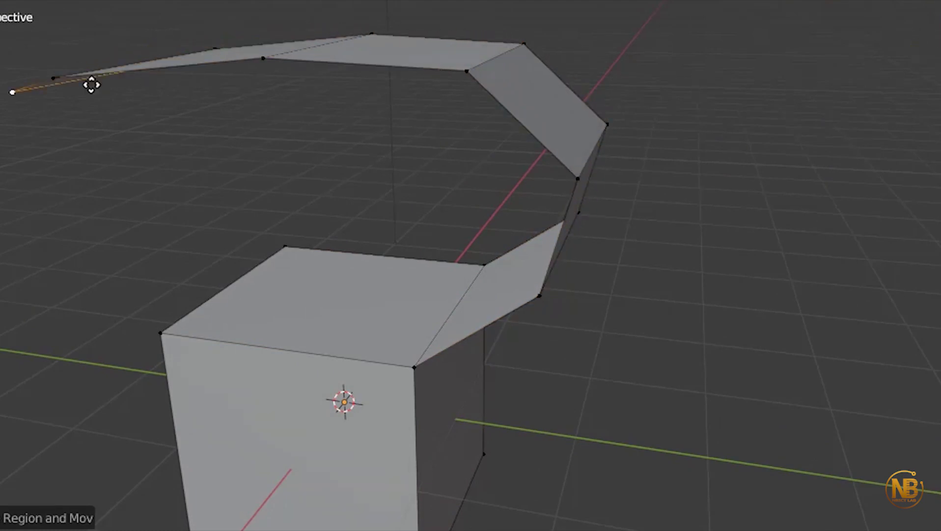
left_click(59, 158)
key("e")
left_click(42, 320)
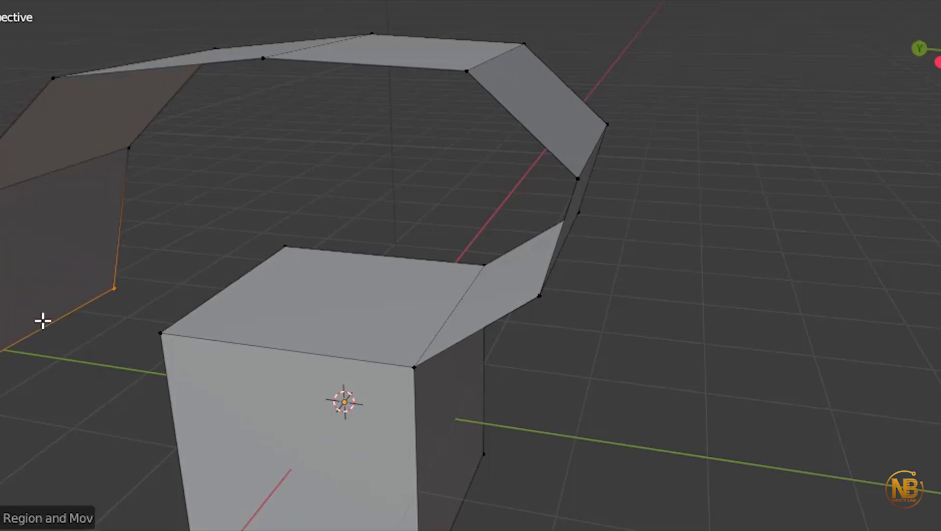
middle_click_drag(297, 330, 367, 296)
scroll(366, 296, "down", 3)
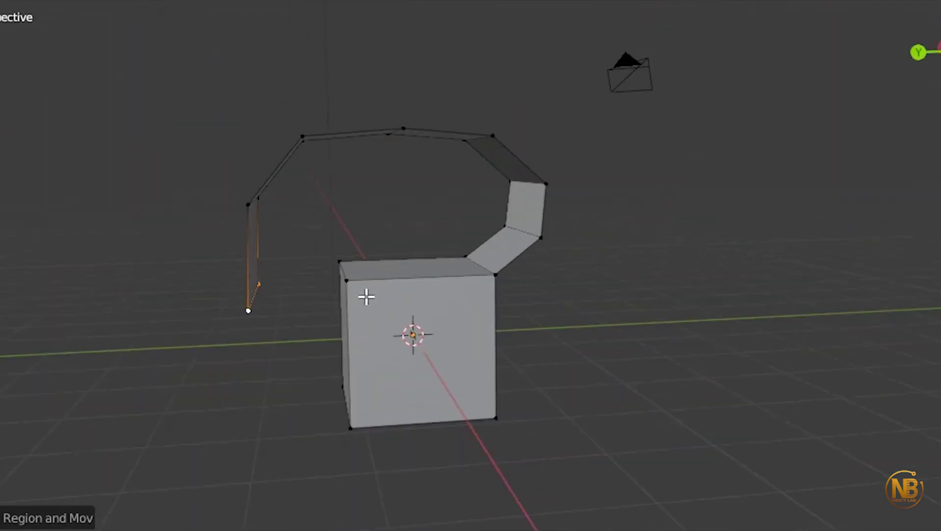
mouse_move(448, 279)
middle_mouse_down()
mouse_move(347, 336)
mouse_move(360, 354)
mouse_move(452, 334)
middle_mouse_up()
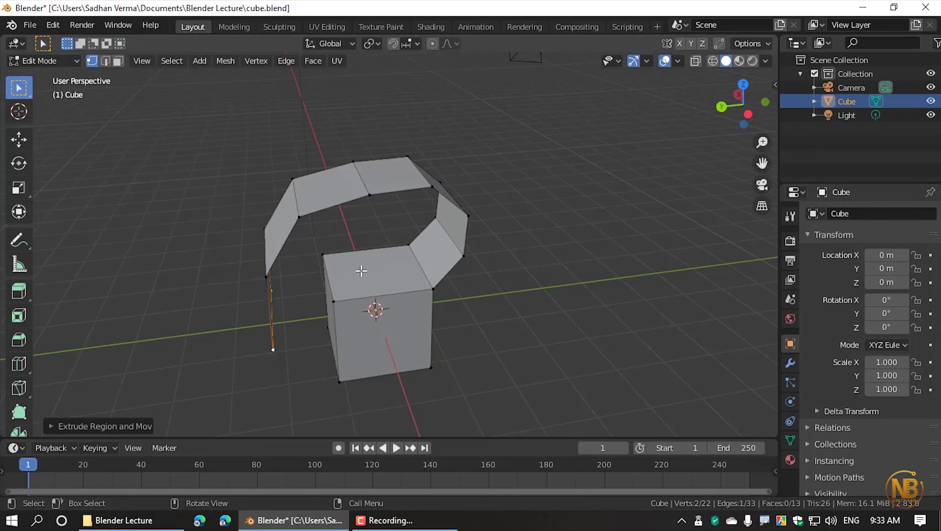
- Check cube.blend's size in the Blender Lecture folder, then return to Blender
left_click(131, 520)
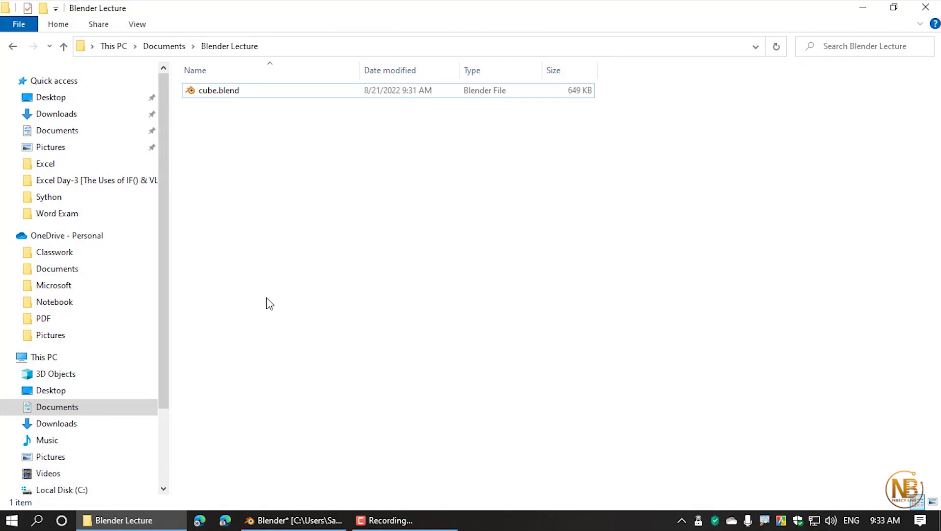
left_click(246, 93)
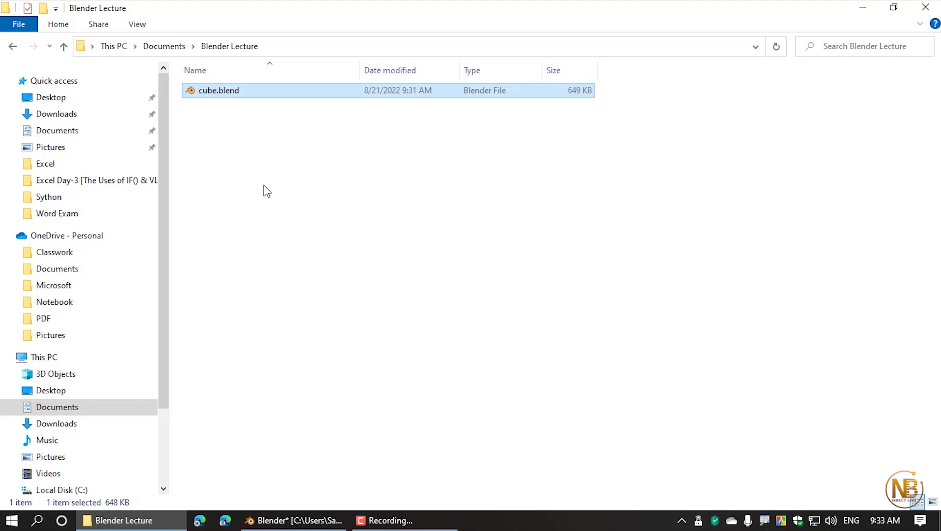
mouse_move(294, 520)
left_click(282, 520)
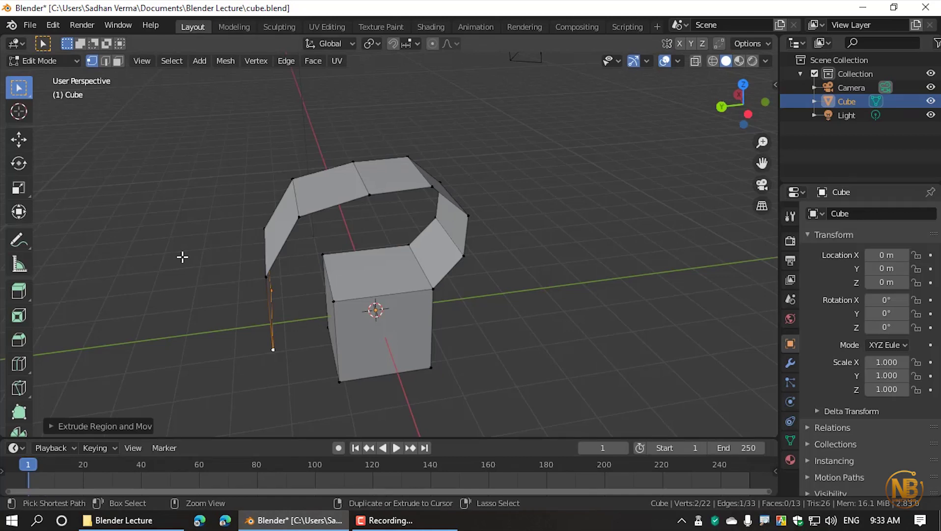
key("ctrl+shift+s")
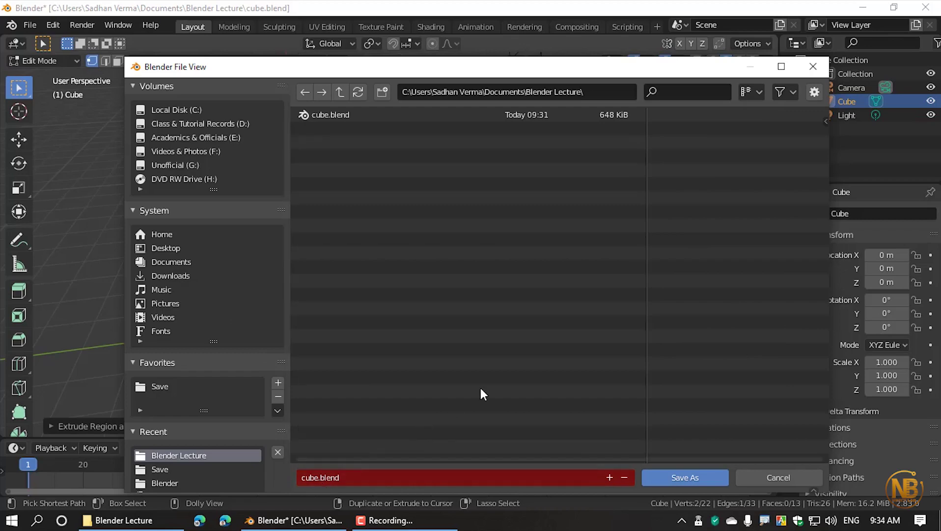
left_click(776, 474)
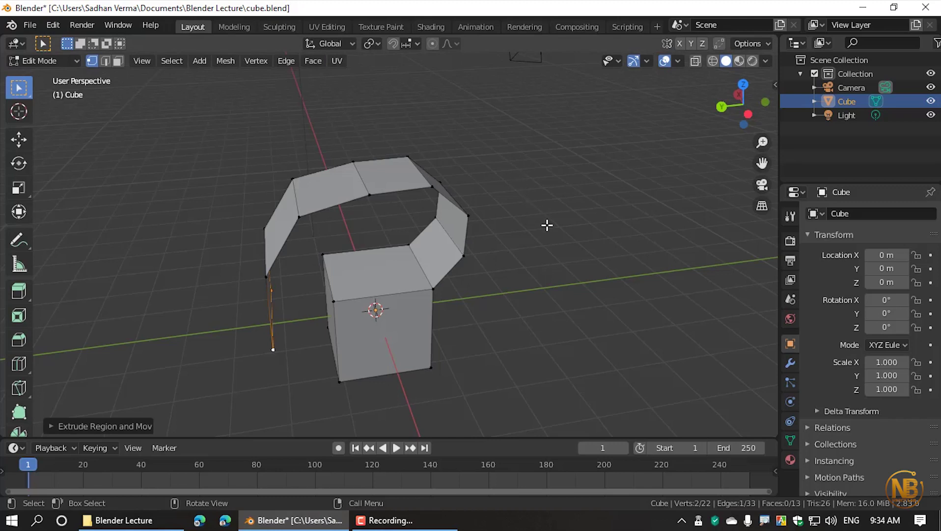
- Save cube.blend and orbit to view the strip's loose end
key("ctrl+s")
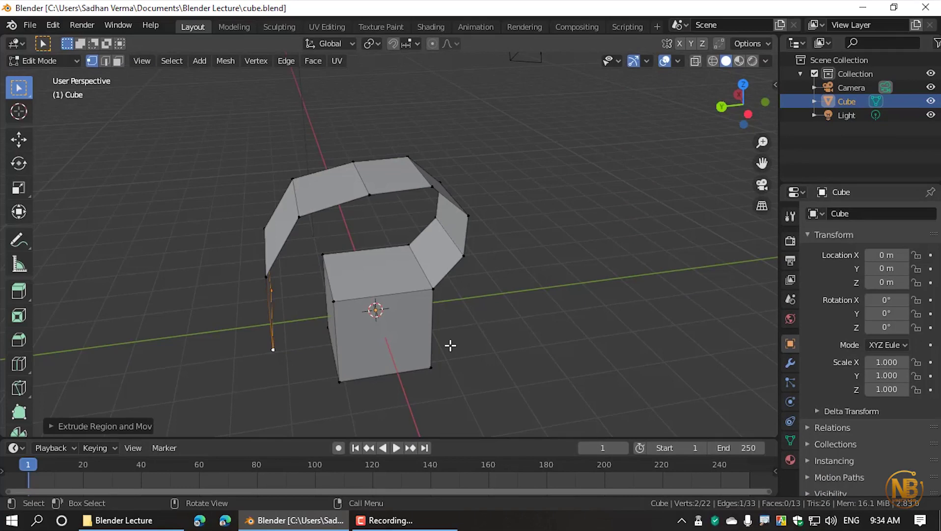
mouse_move(450, 345)
middle_mouse_down()
mouse_move(596, 300)
mouse_move(412, 321)
middle_mouse_up()
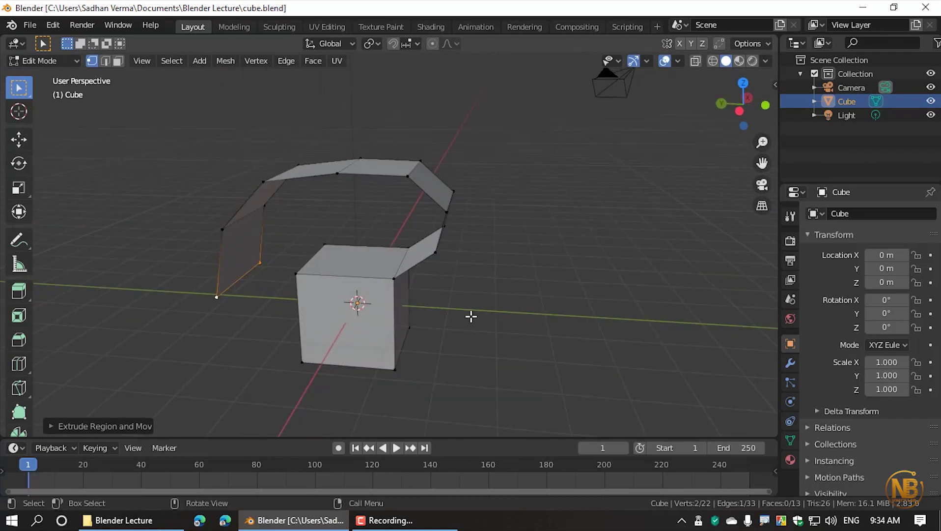
mouse_move(503, 307)
middle_mouse_down()
mouse_move(441, 317)
mouse_move(370, 384)
mouse_move(292, 326)
mouse_move(273, 325)
middle_mouse_up()
mouse_move(349, 312)
middle_mouse_down()
mouse_move(631, 309)
mouse_move(622, 279)
mouse_move(447, 301)
middle_mouse_up()
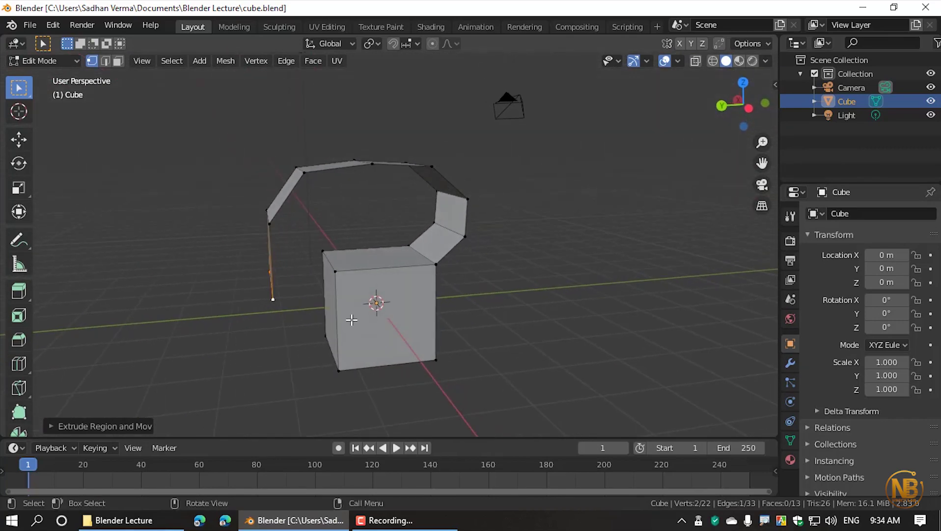
- Extrude three more strip sections down toward the floor and beneath the cube
key("e")
left_click(340, 368)
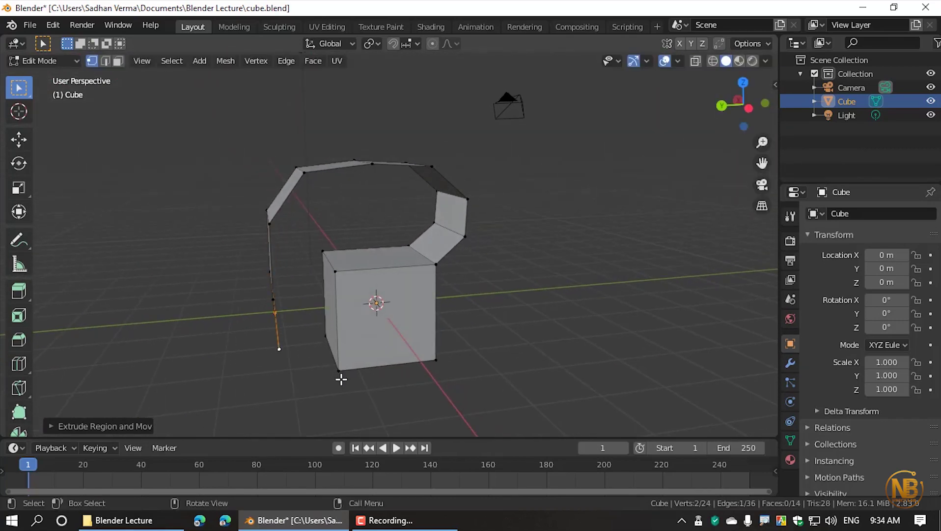
key("e")
left_click(336, 391)
key("e")
left_click(506, 430)
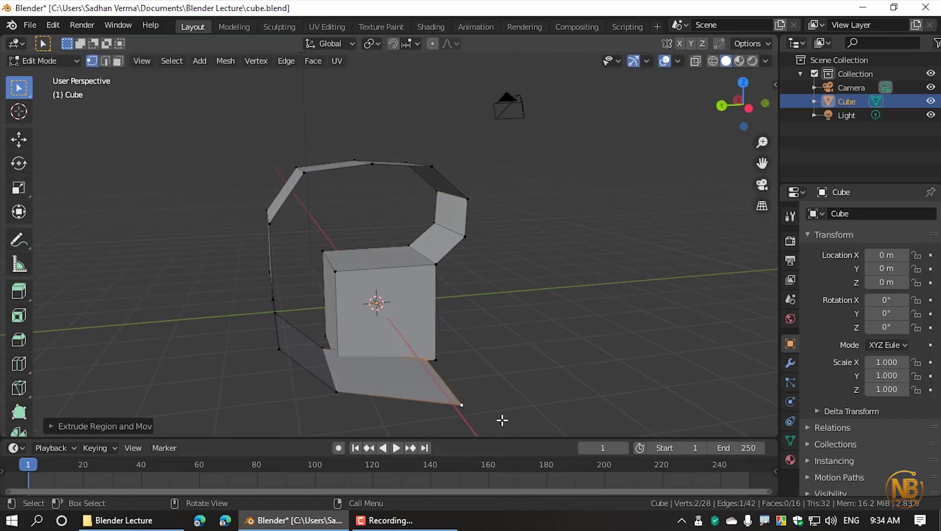
mouse_move(500, 420)
middle_mouse_down()
mouse_move(555, 370)
mouse_move(618, 361)
mouse_move(626, 371)
mouse_move(477, 416)
mouse_move(443, 412)
middle_mouse_up()
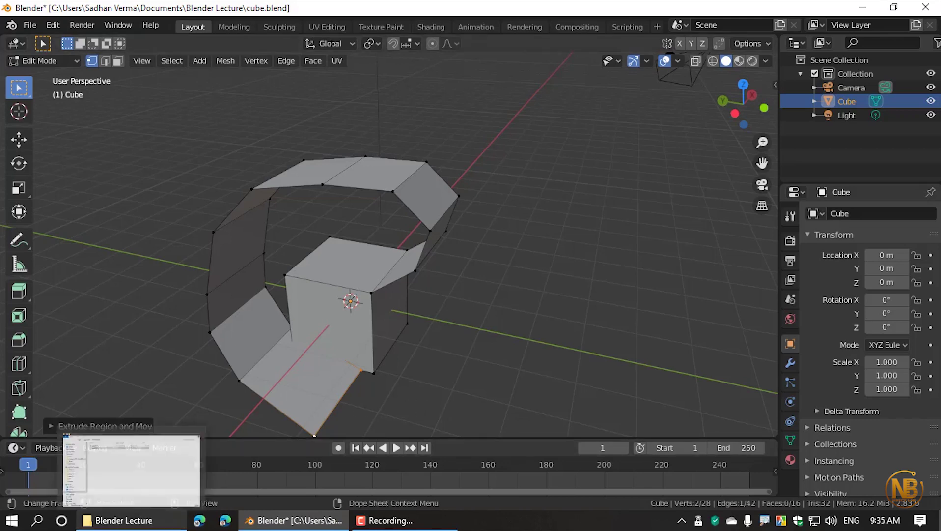
- Compare cube.blend with its cube.blend1 backup in the Blender Lecture folder, then minimise the folder
left_click(122, 520)
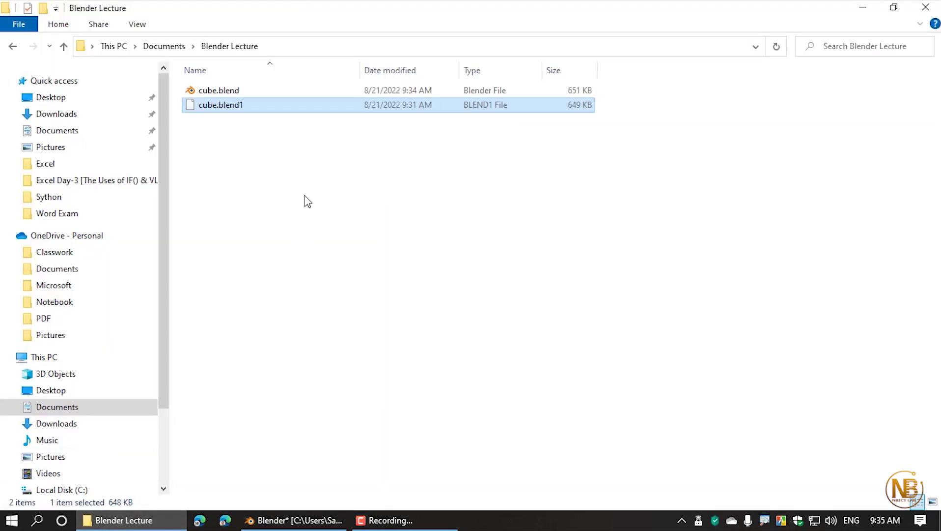
left_click(226, 92)
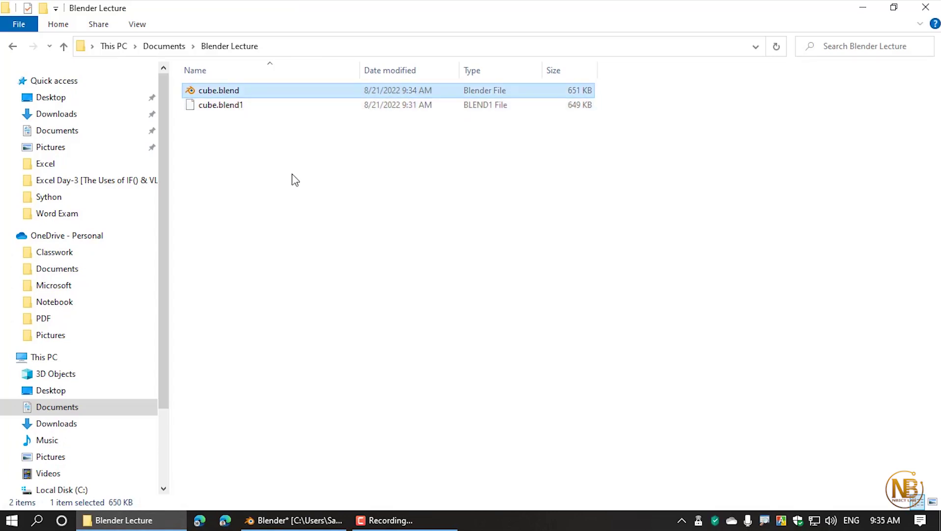
left_click(275, 148)
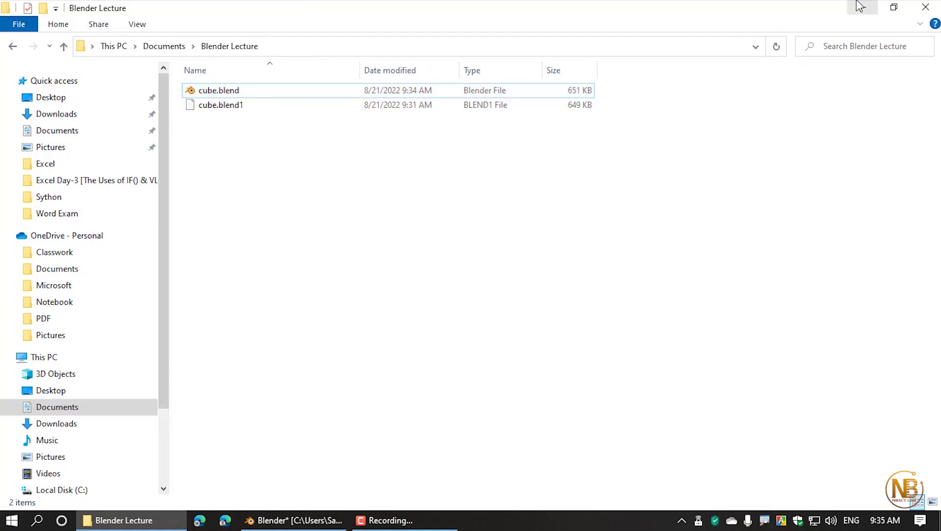
left_click(859, 7)
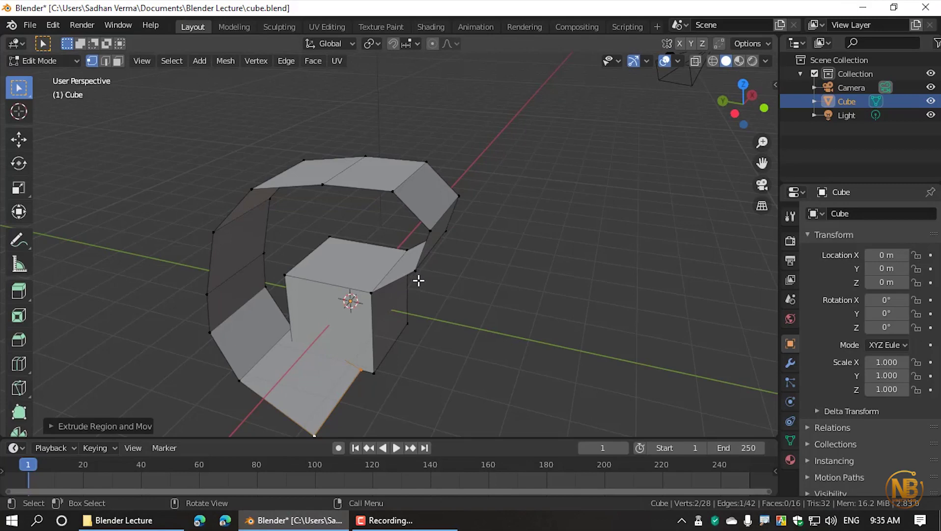
- Orbit around the ring, then save it as cube_Experiment.blend in Blender Lecture
mouse_move(416, 279)
middle_mouse_down()
mouse_move(612, 271)
mouse_move(660, 255)
middle_mouse_up()
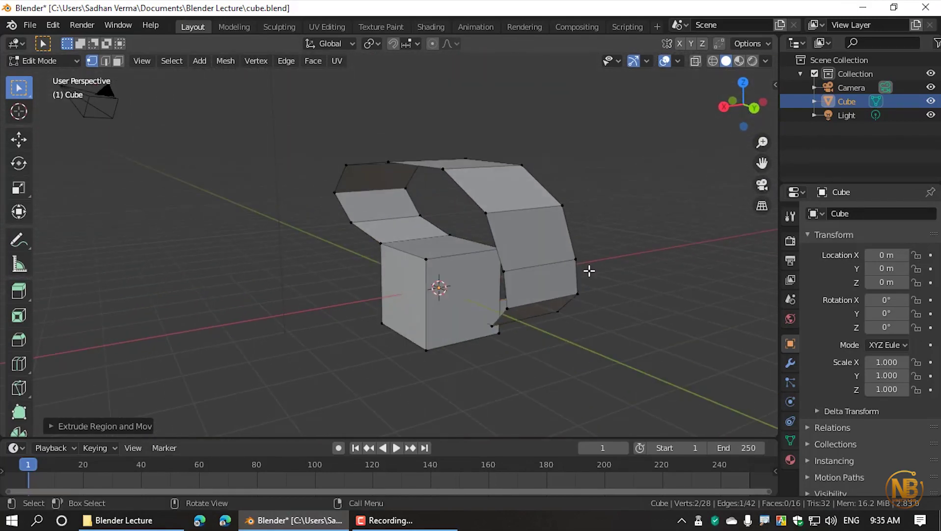
middle_click_drag(582, 269, 525, 289)
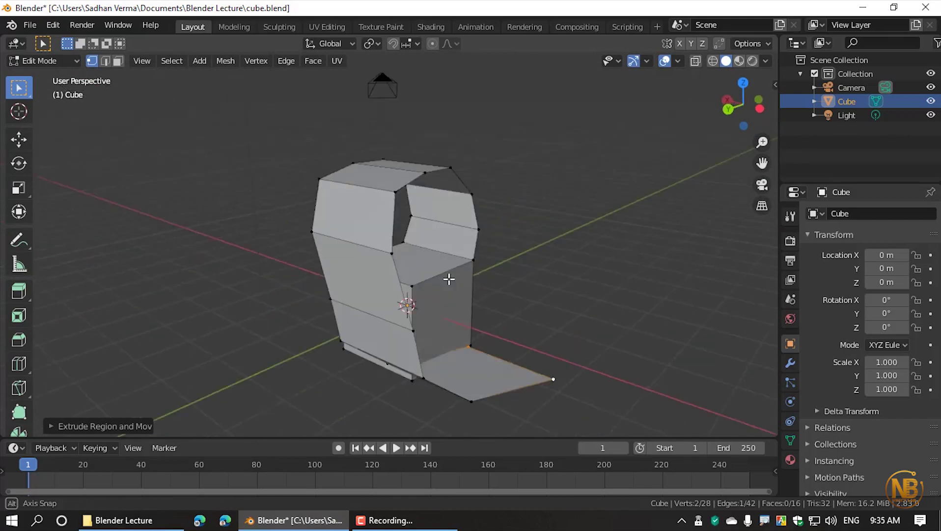
key("ctrl")
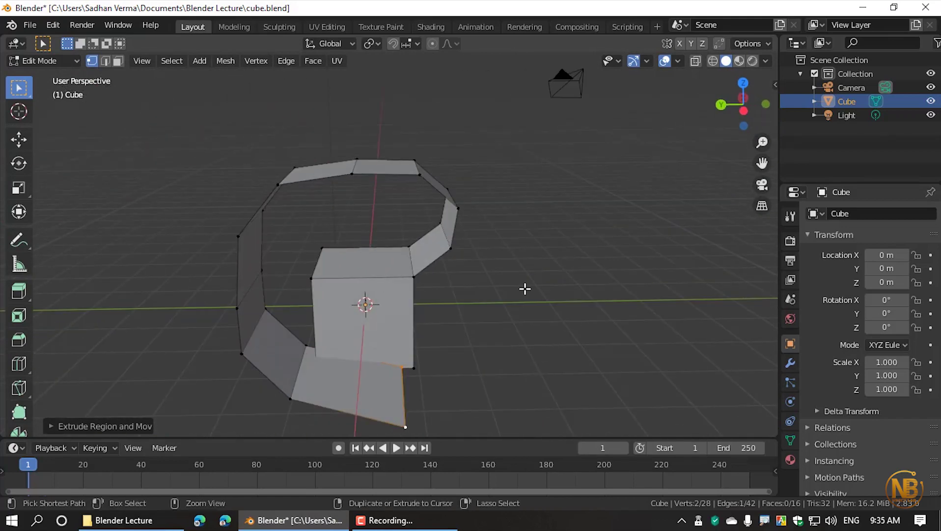
key("ctrl+shift+s")
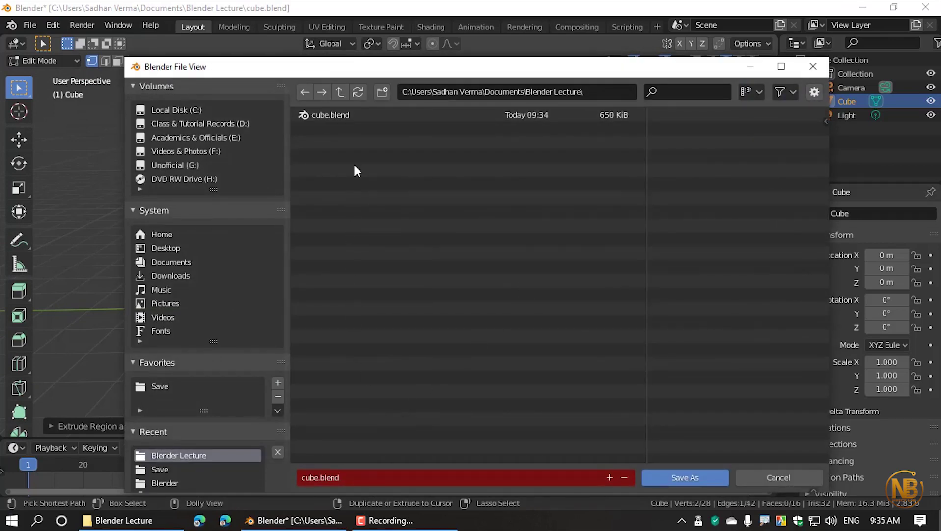
left_click(316, 477)
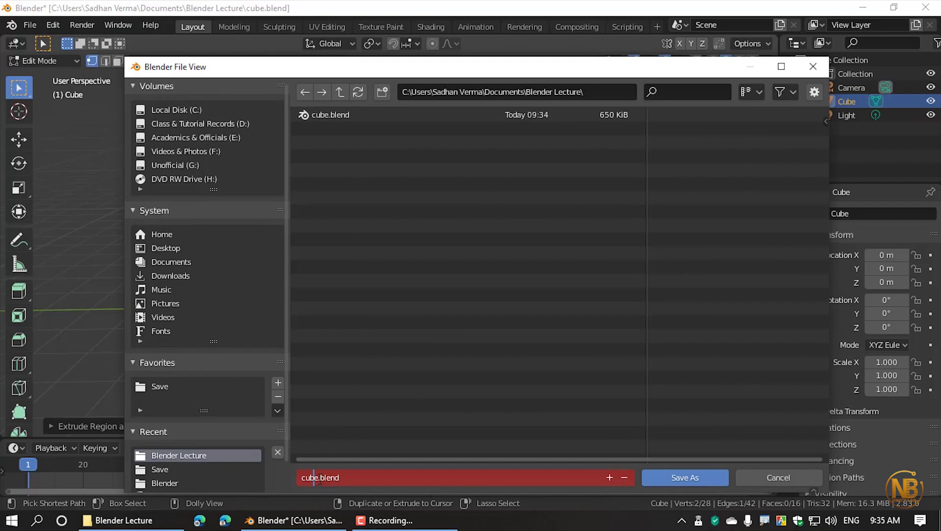
left_click(318, 478)
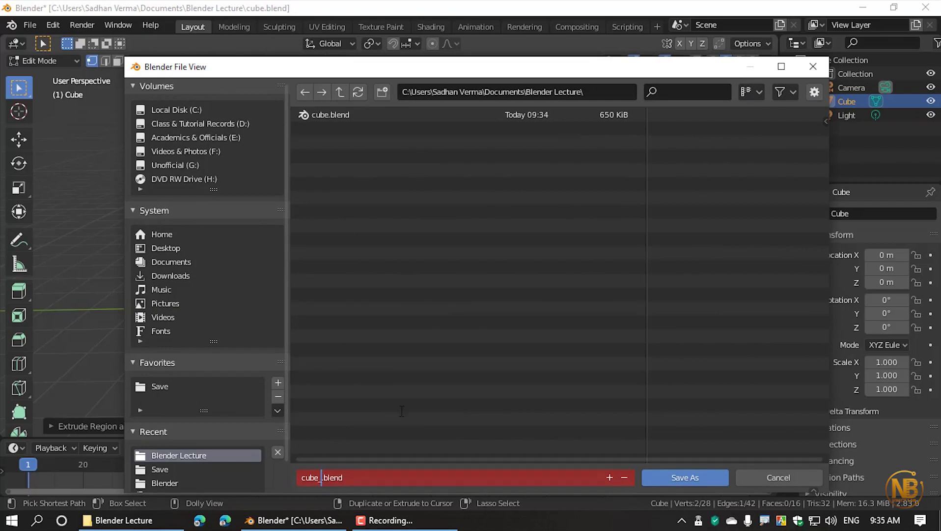
type("Experi")
type("ment")
left_click(686, 477)
left_click(687, 475)
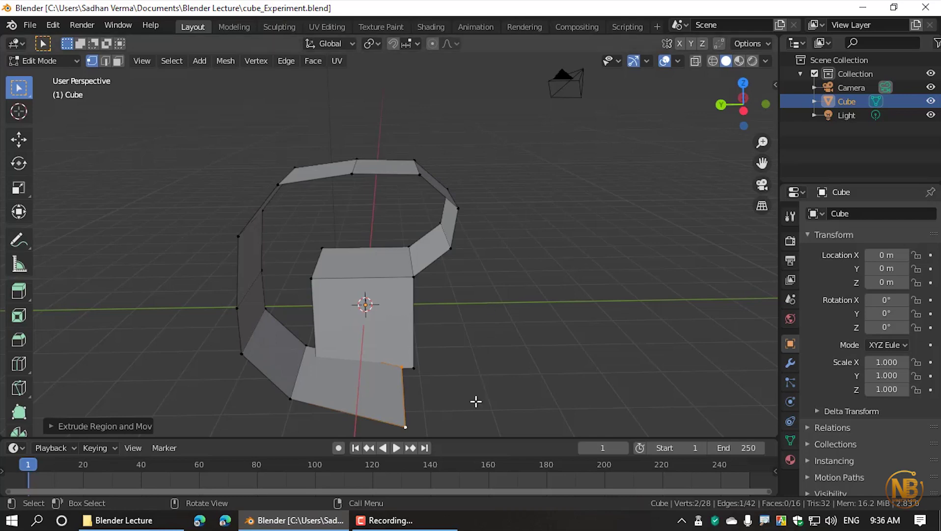
mouse_move(118, 520)
left_click(189, 442)
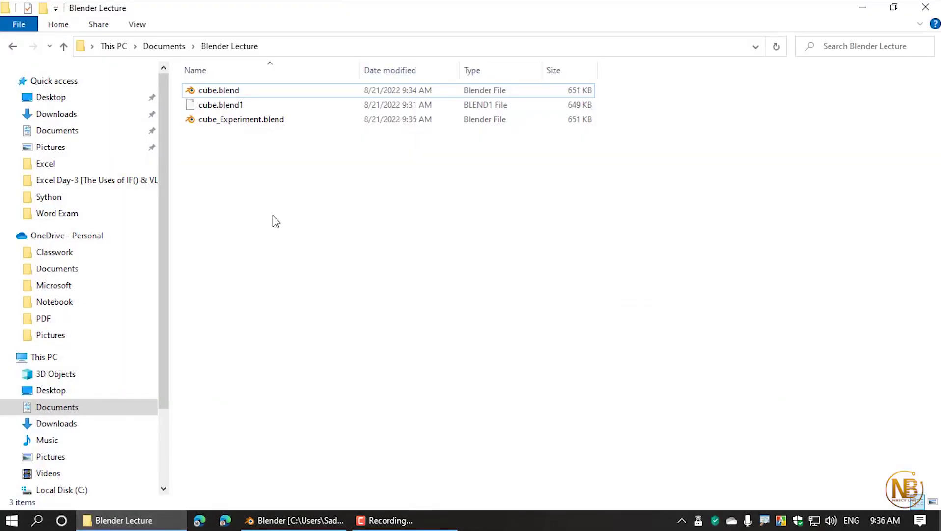
left_click(237, 94)
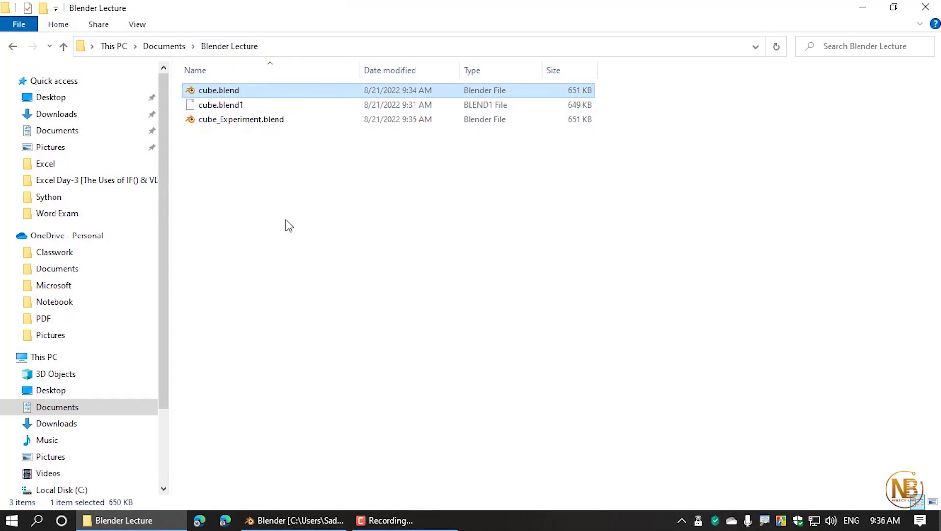
left_click(300, 520)
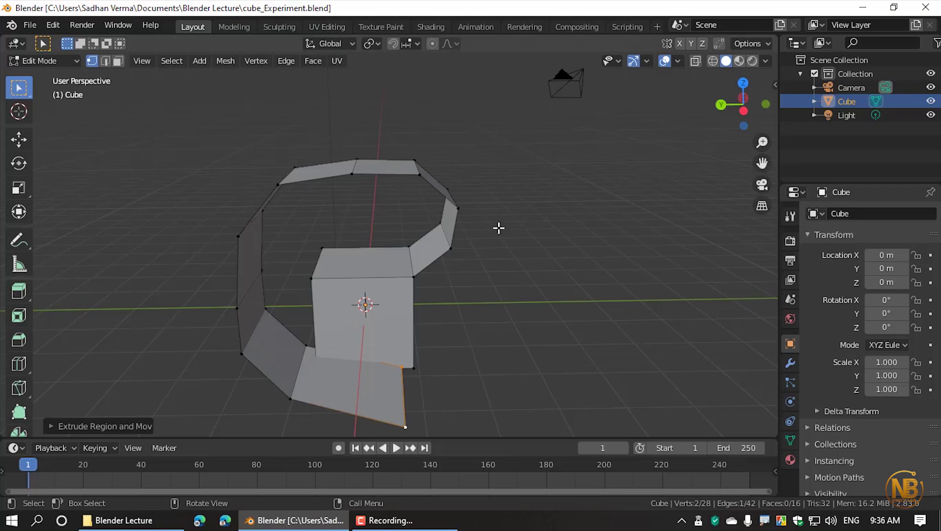
mouse_move(124, 520)
left_click(167, 481)
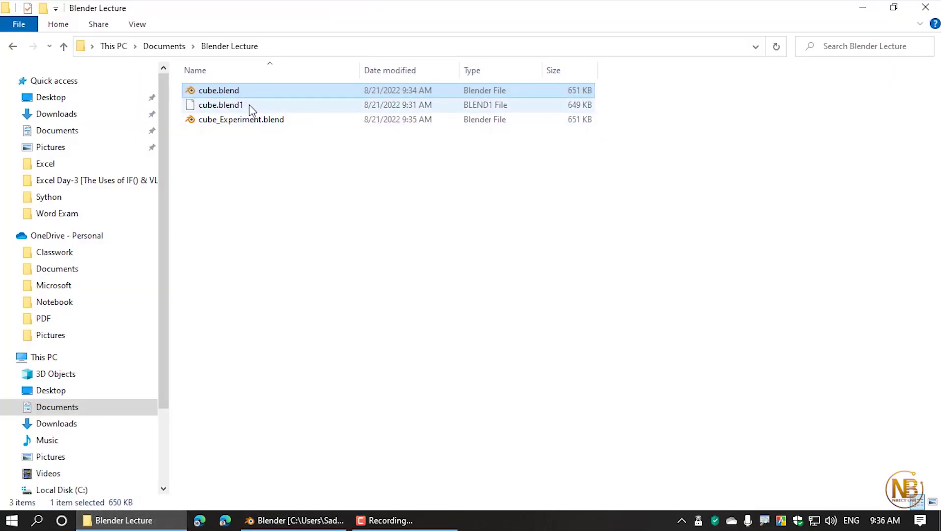
left_click(290, 211)
left_click(279, 93)
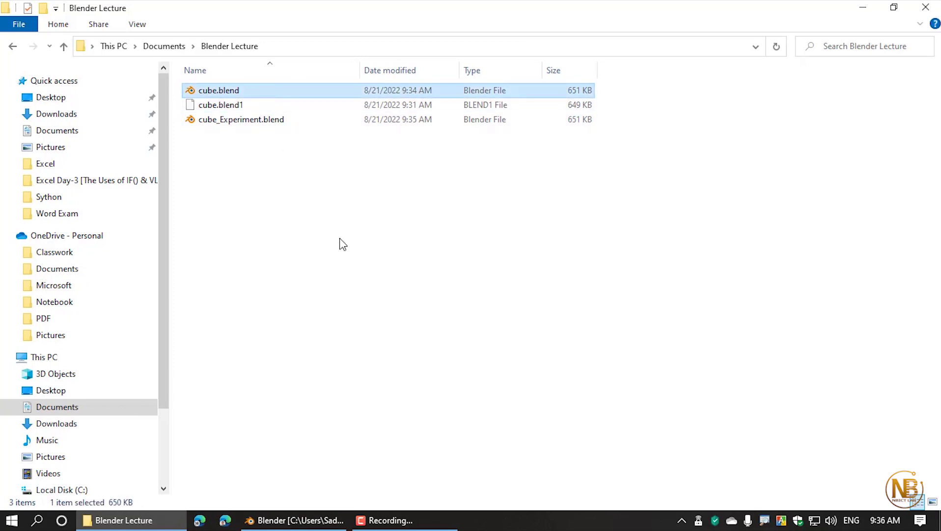
key("alt+Tab")
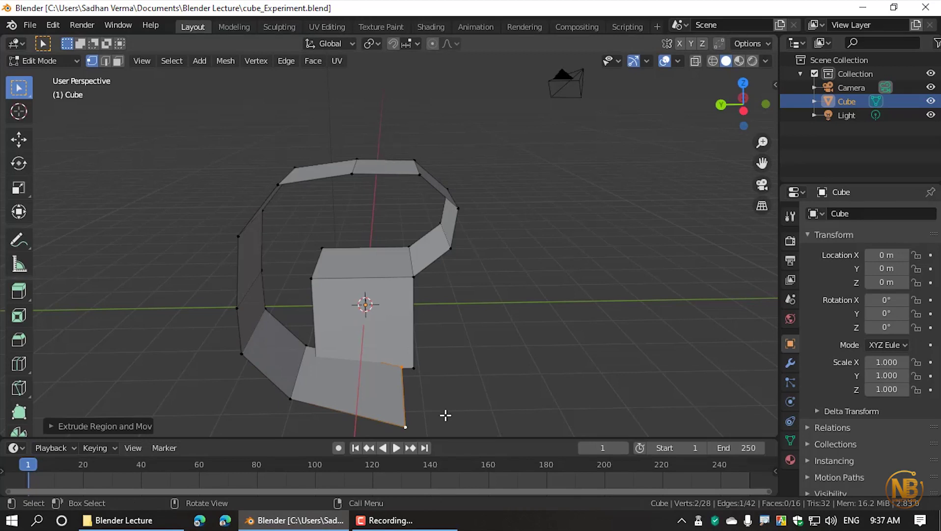
- Extrude three more faces upward from the strip's end edge to continue the spiral
key("e")
left_click(529, 401)
key("e")
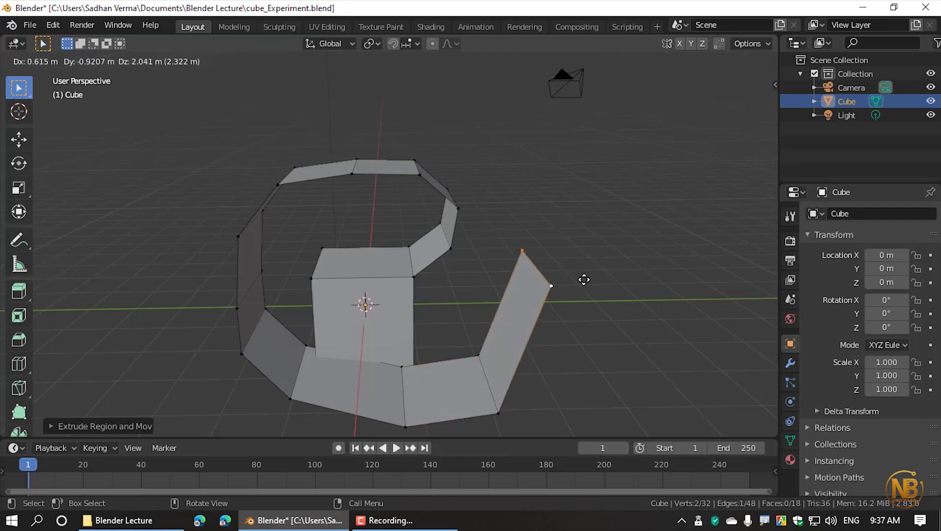
left_click(599, 170)
key("e")
left_click(548, 80)
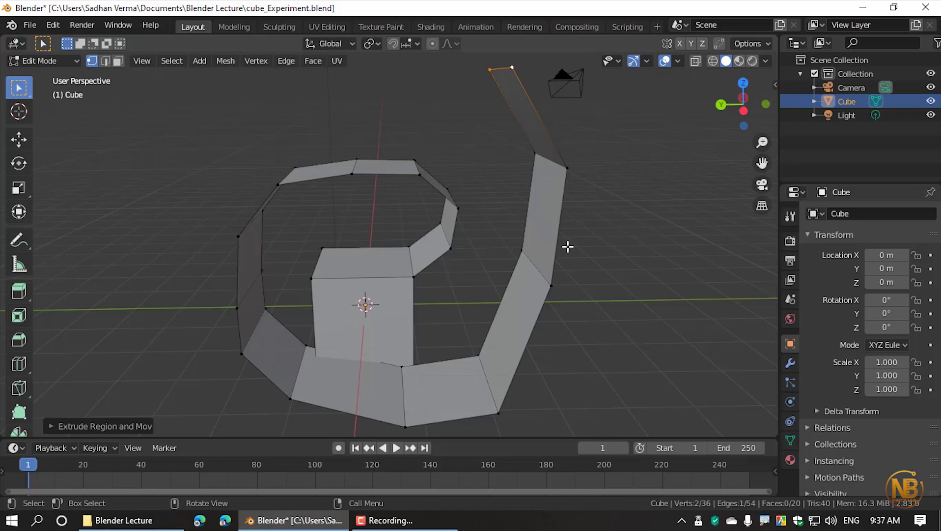
mouse_move(568, 247)
middle_mouse_down()
mouse_move(599, 266)
mouse_move(500, 298)
mouse_move(395, 303)
mouse_move(614, 276)
middle_mouse_up()
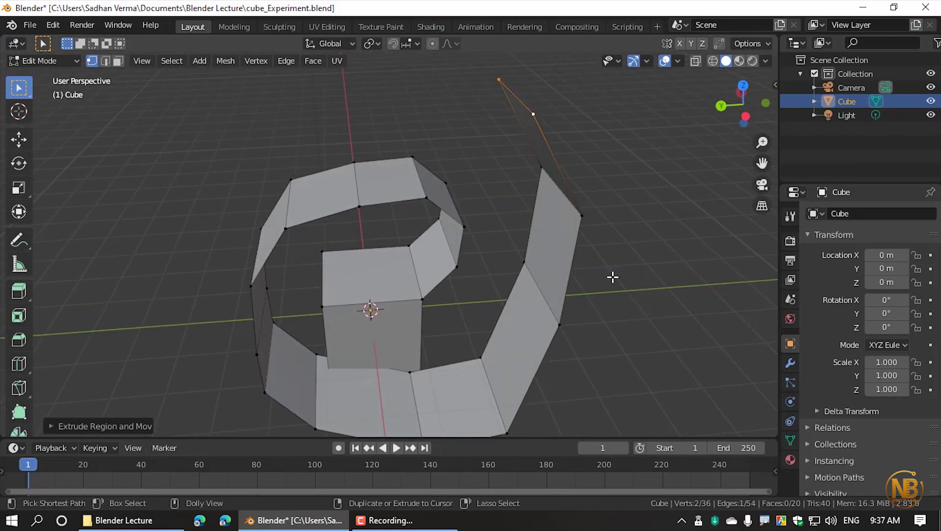
key("ctrl+shift+s")
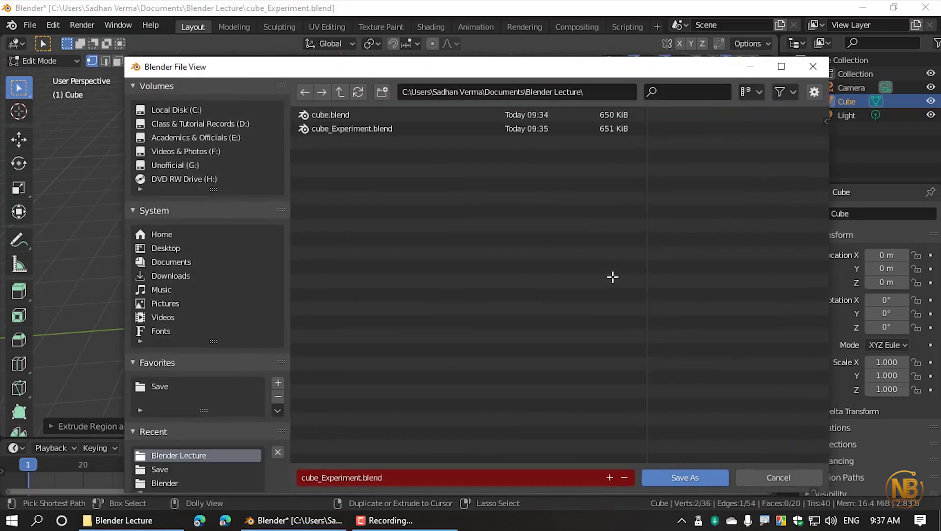
- Save the extended spiral as cube_Experiment2.blend by incrementing the file name's version number
left_click_drag(531, 68, 518, 37)
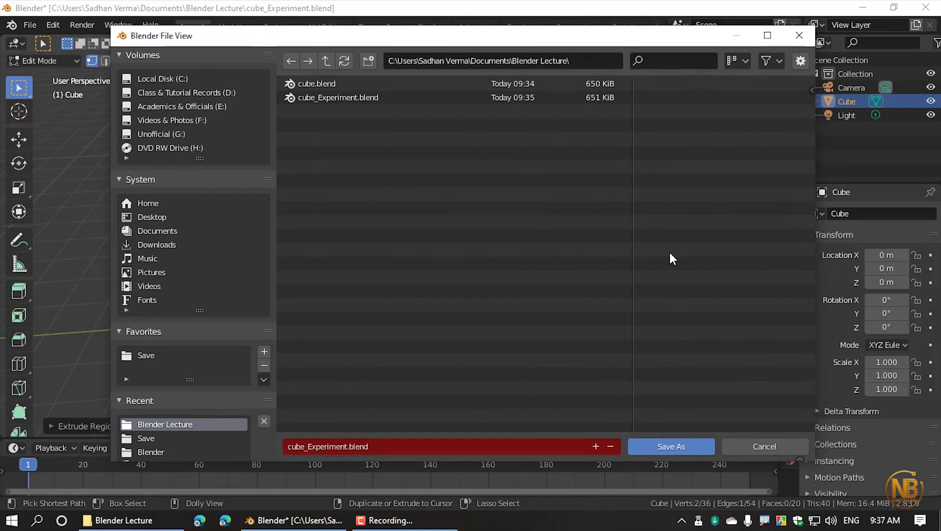
key("KP_Add")
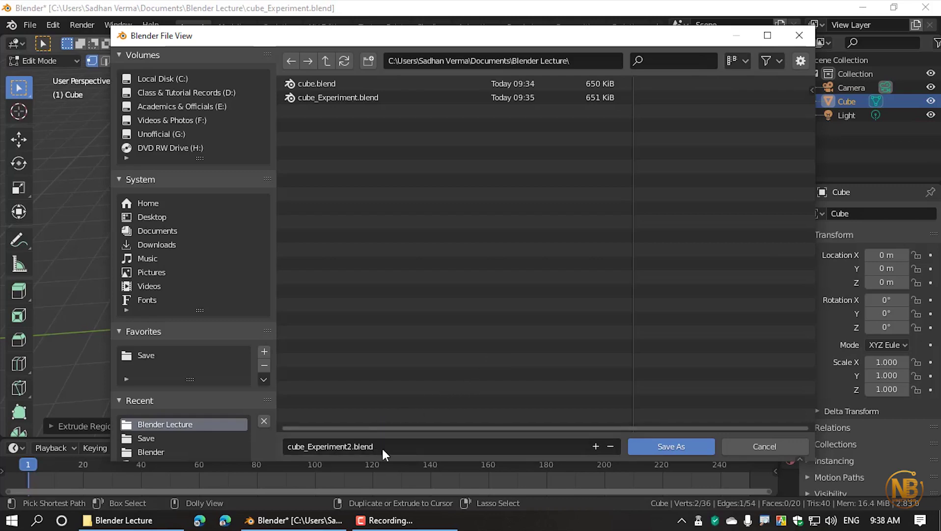
left_click(681, 447)
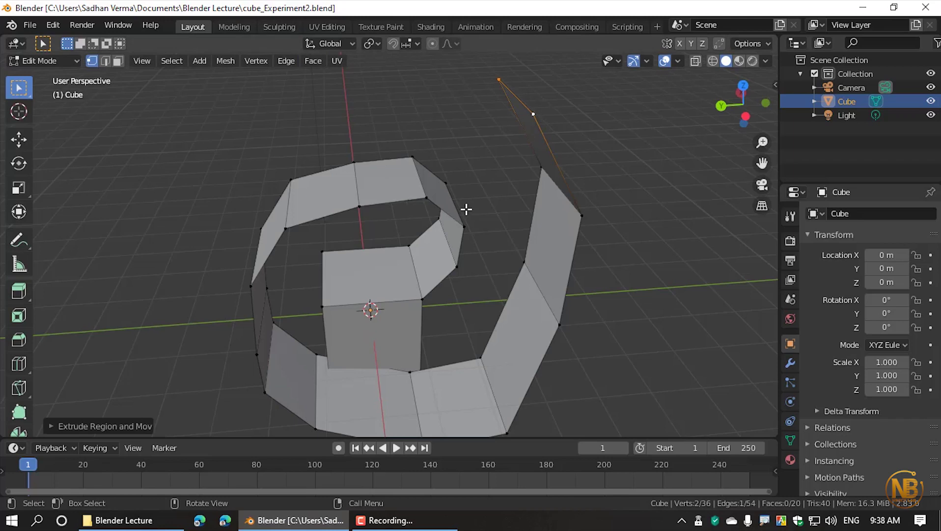
- Extrude three more faces from the strip end along the outer arc toward the left
key("e")
left_click(347, 140)
key("e")
left_click(211, 166)
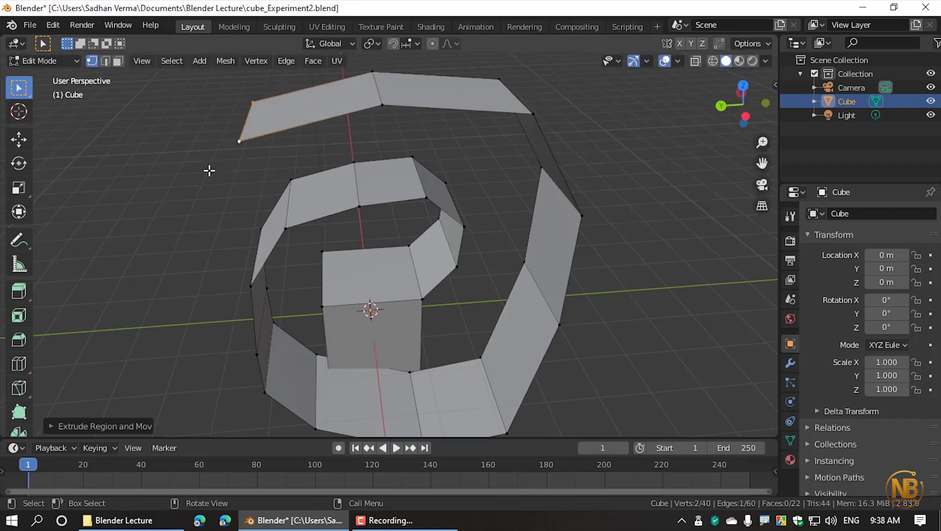
key("e")
left_click(163, 260)
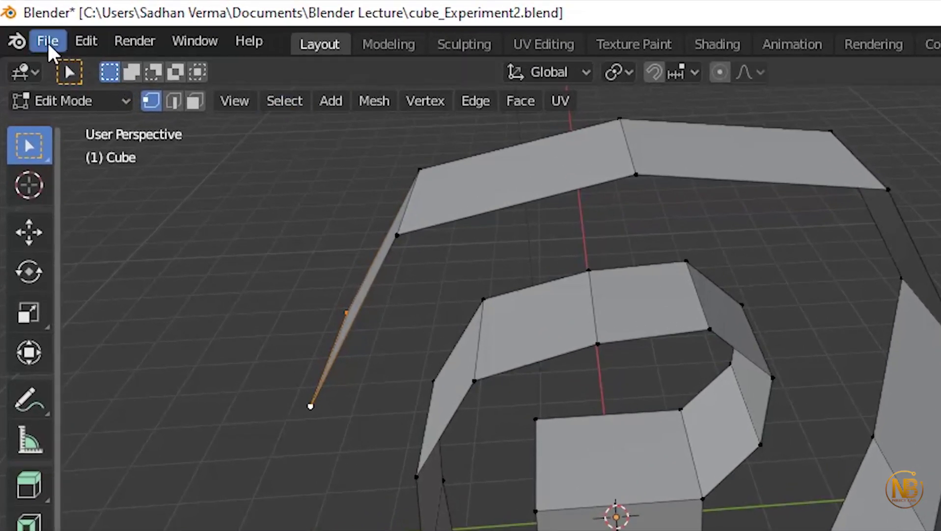
- Save a copy named cube_Experiment_copy_1.blend, then bring the Blender Lecture folder forward
left_click(47, 41)
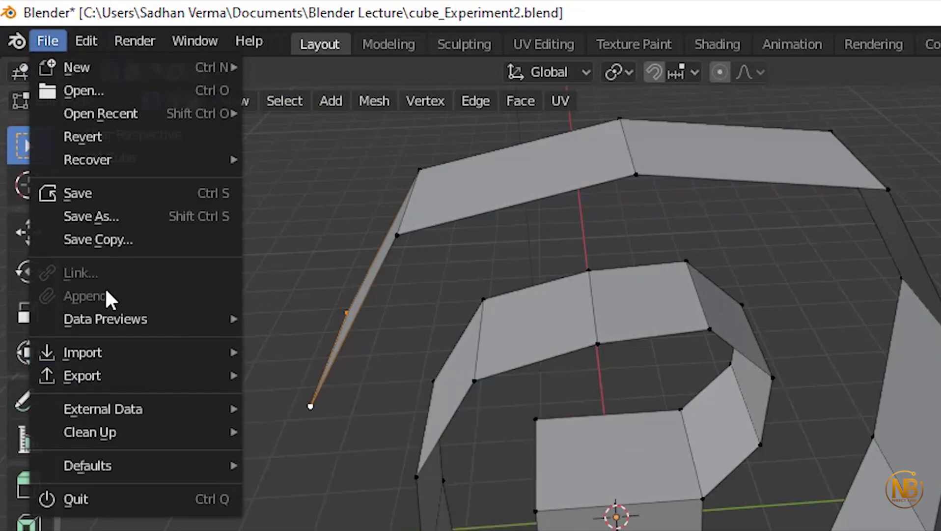
left_click(83, 241)
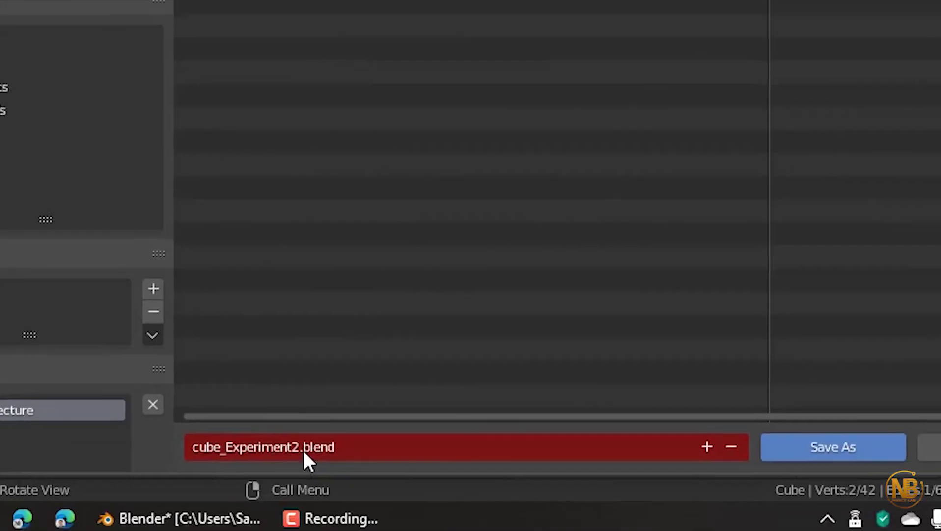
left_click(303, 449)
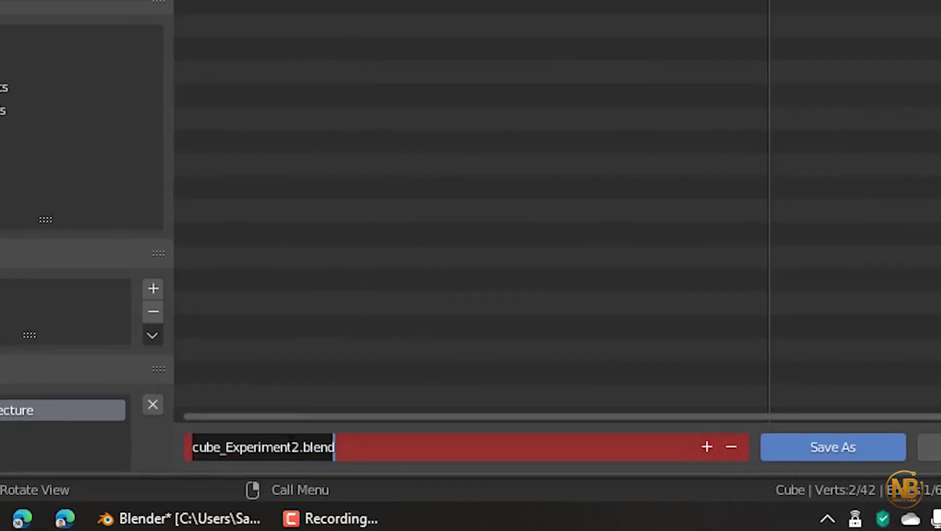
left_click(294, 447)
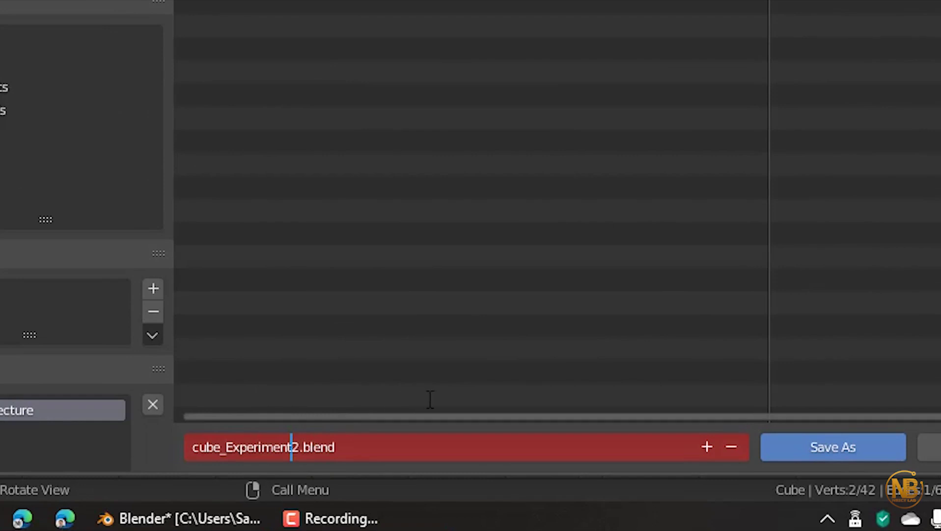
key("Delete")
type("_cop")
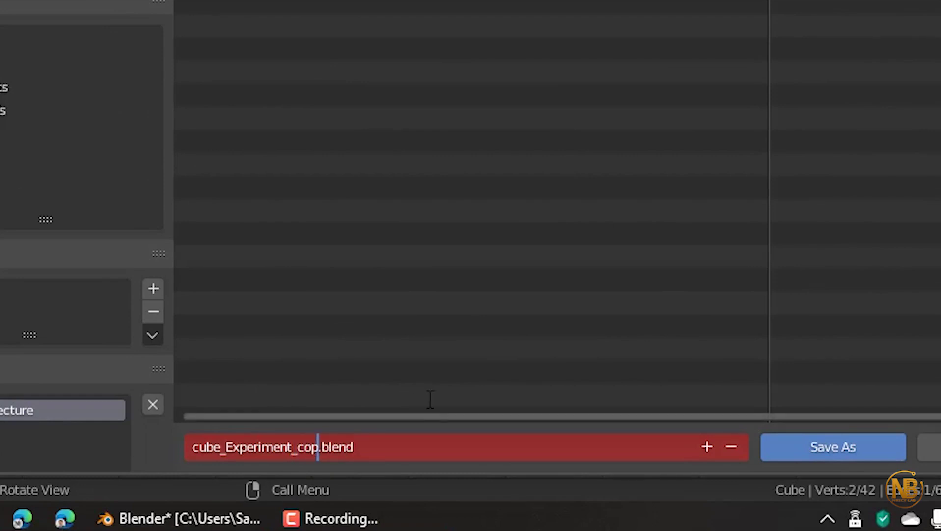
type("y_")
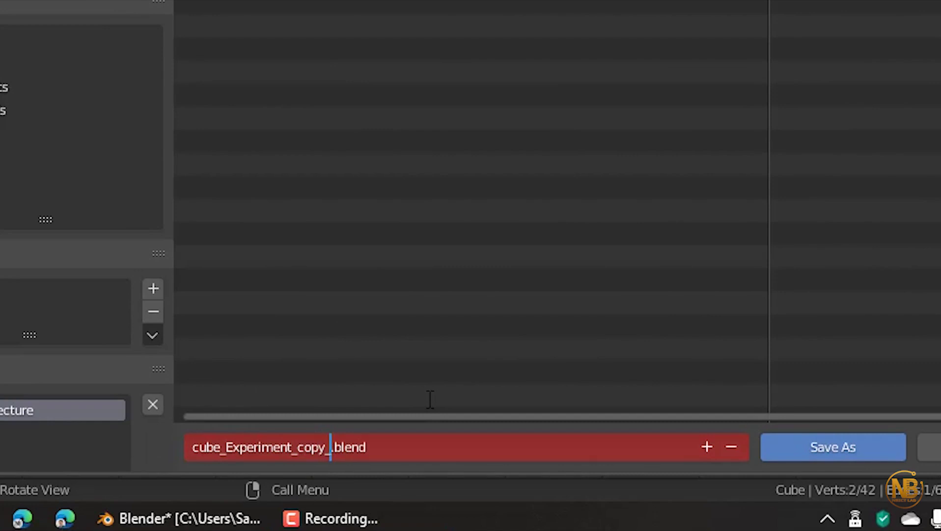
type("1")
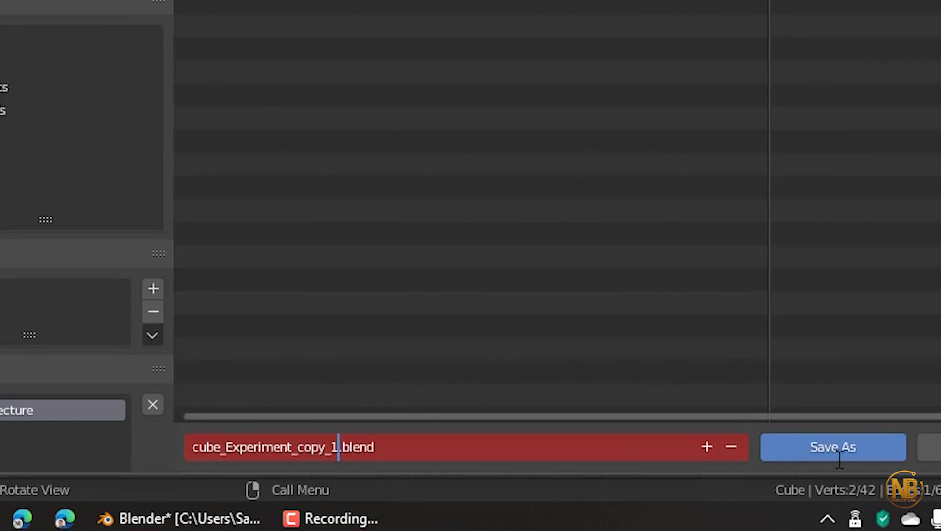
left_click(841, 448)
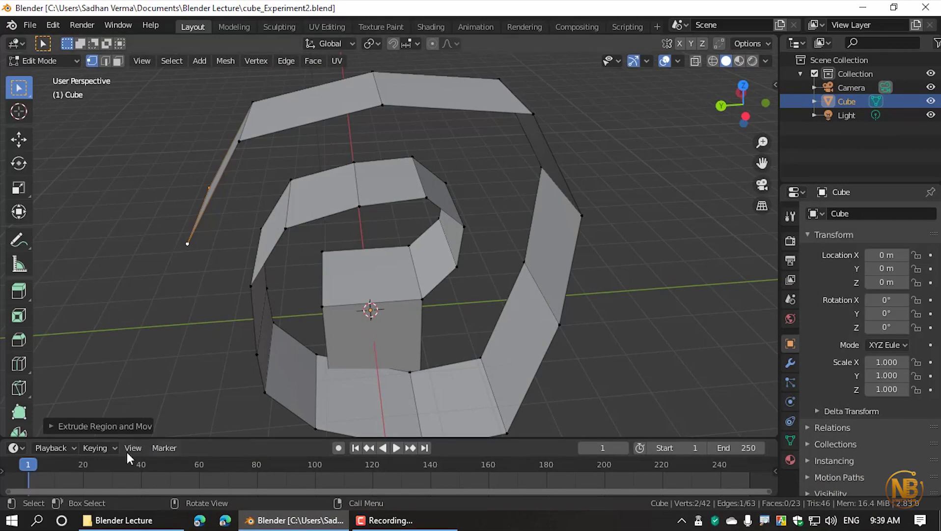
left_click(123, 520)
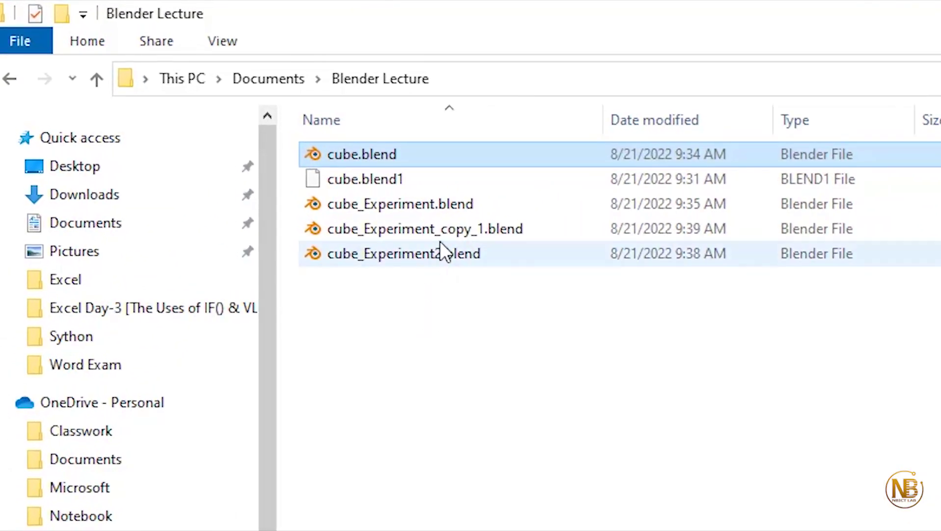
- Check cube_Experiment_copy_1.blend in Explorer, switching with Blender, then minimise the folder
left_click(265, 135)
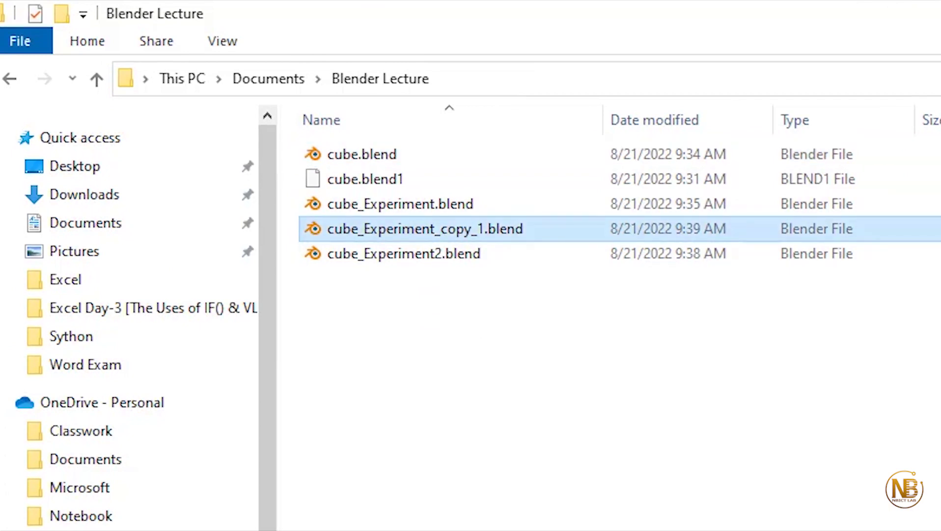
key("alt+Tab")
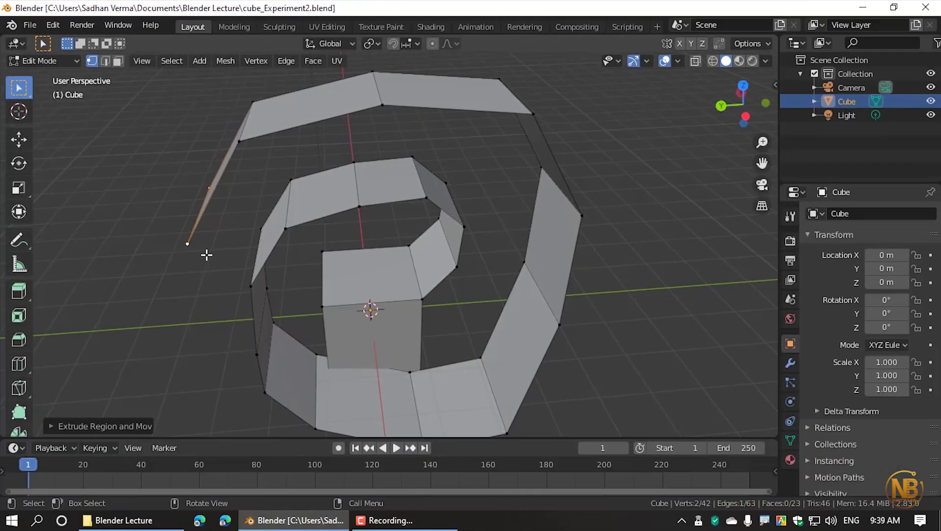
left_click(31, 25)
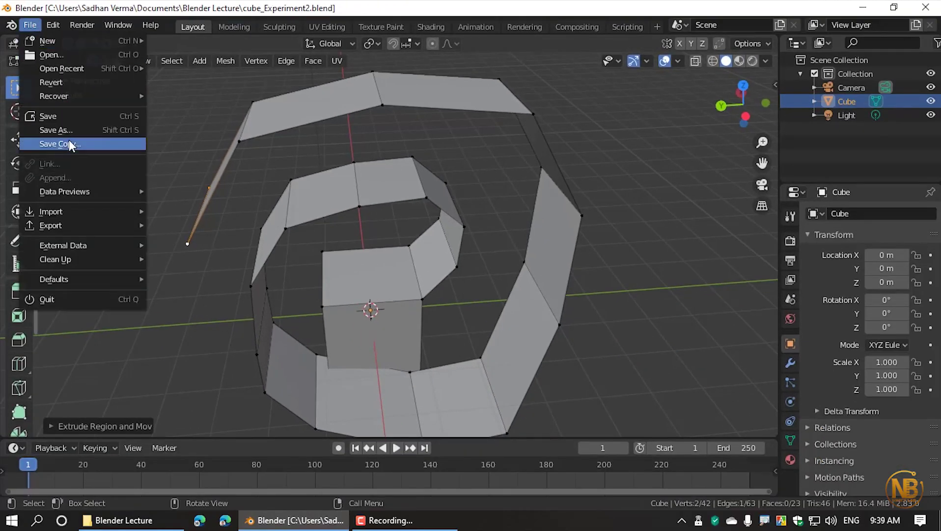
left_click(142, 520)
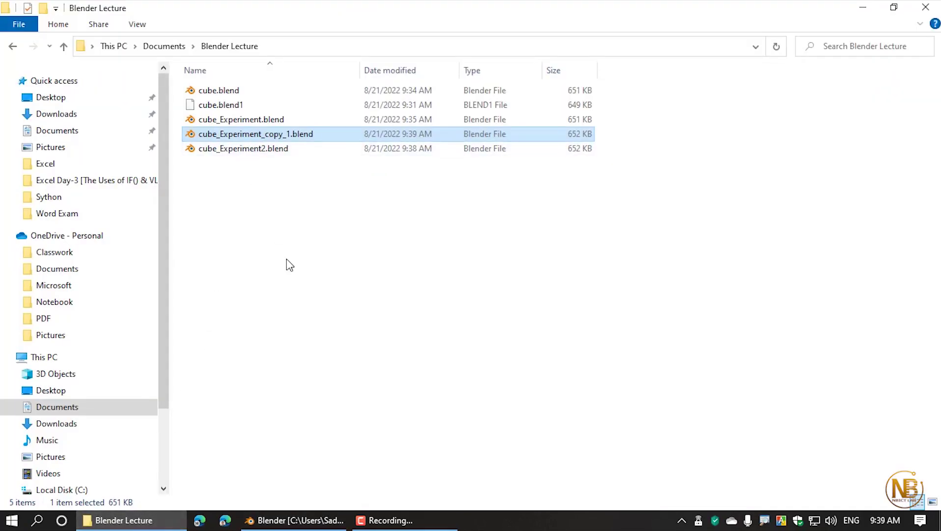
left_click(294, 520)
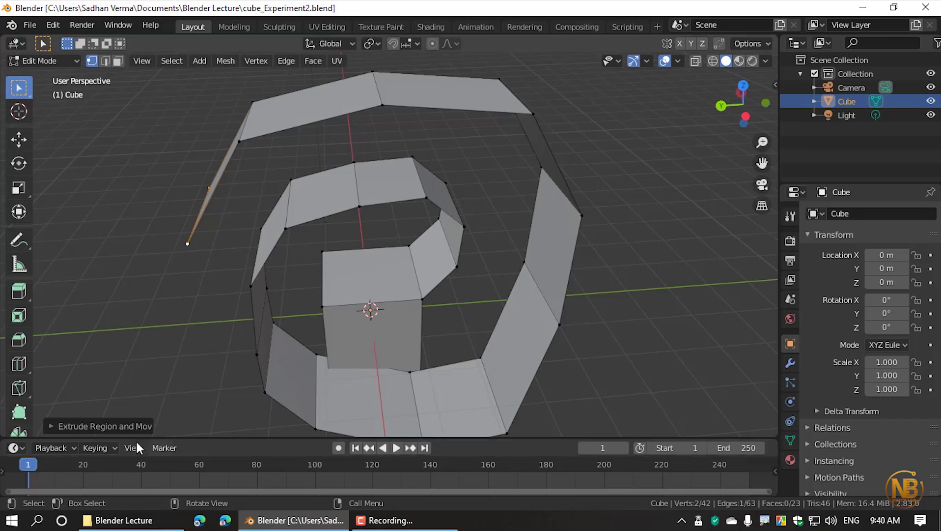
left_click(130, 520)
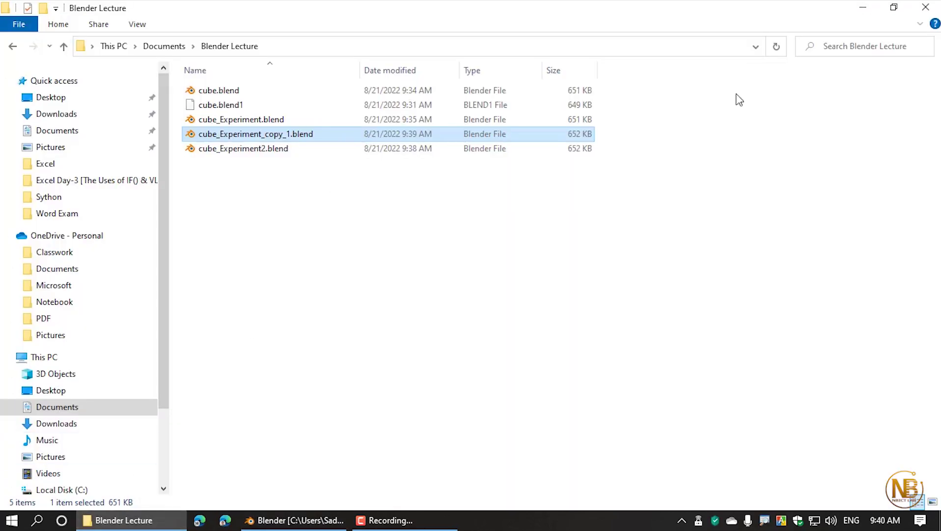
left_click(858, 7)
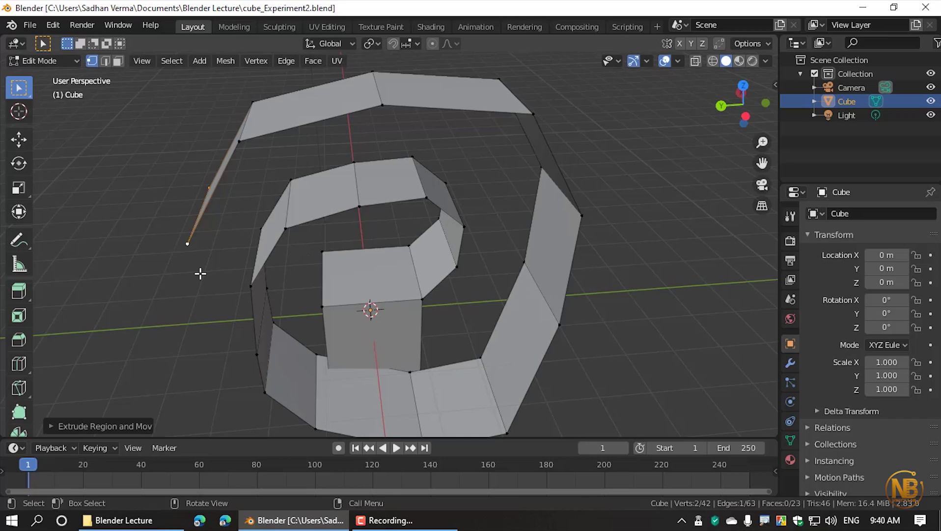
- Extrude three segments across the ring, deselect everything, and save cube_Experiment2.blend with Ctrl+S
key("e")
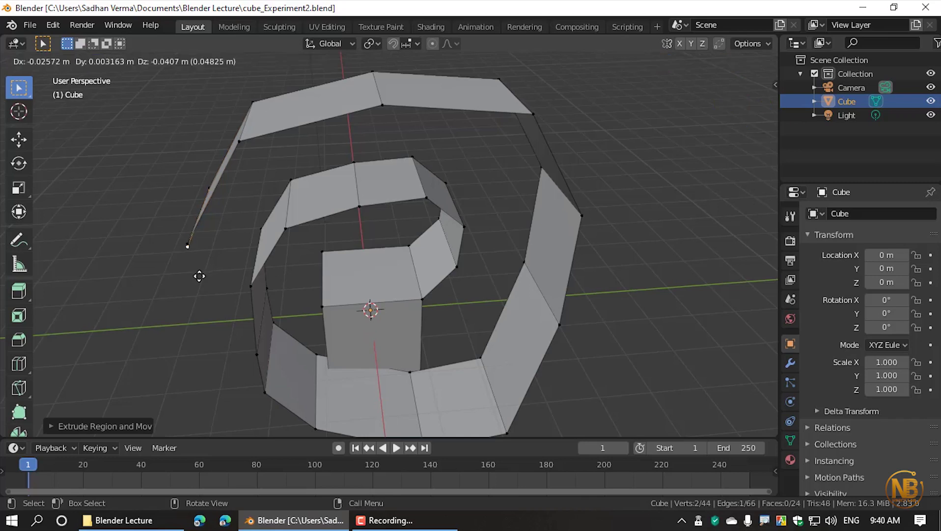
left_click(290, 289)
key("e")
left_click(479, 266)
key("e")
left_click(651, 270)
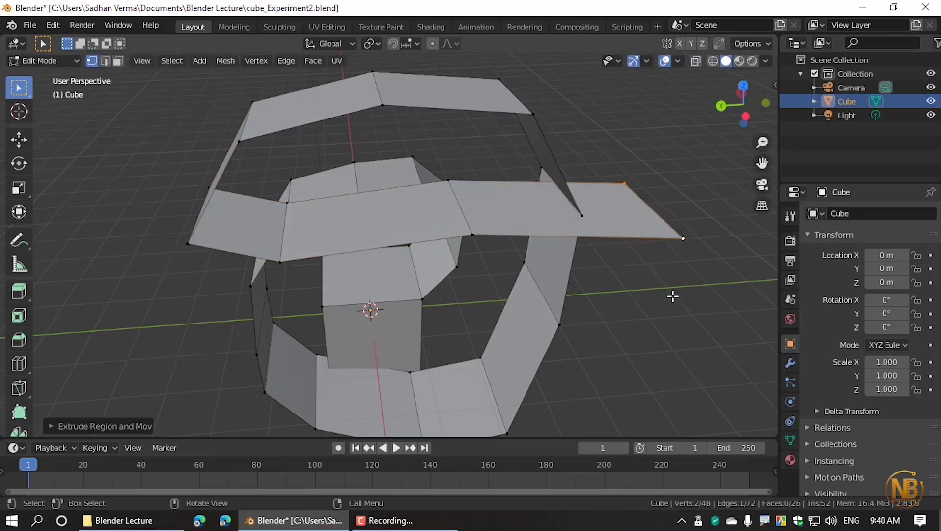
left_click(679, 315)
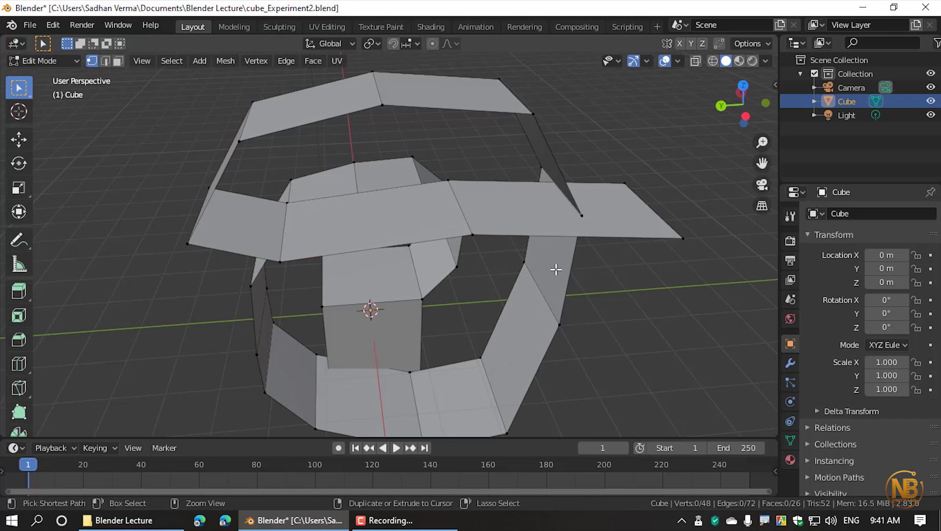
key("ctrl+s")
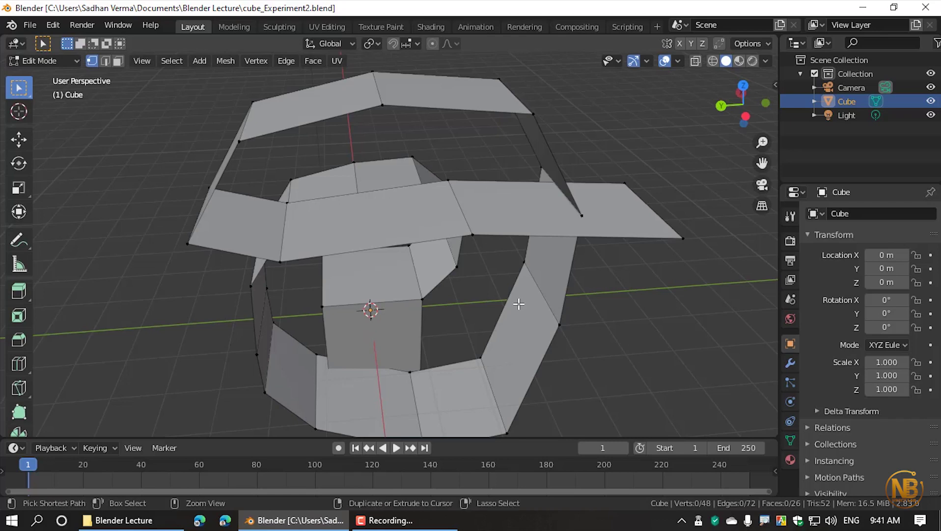
- Open cube_Experiment_copy_1.blend from the Blender Lecture folder
key("ctrl+o")
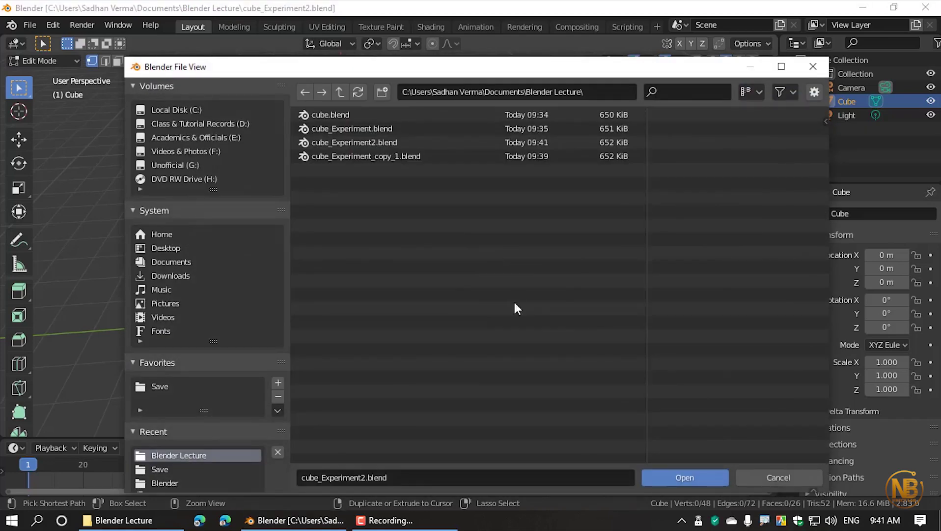
left_click_drag(268, 66, 241, 45)
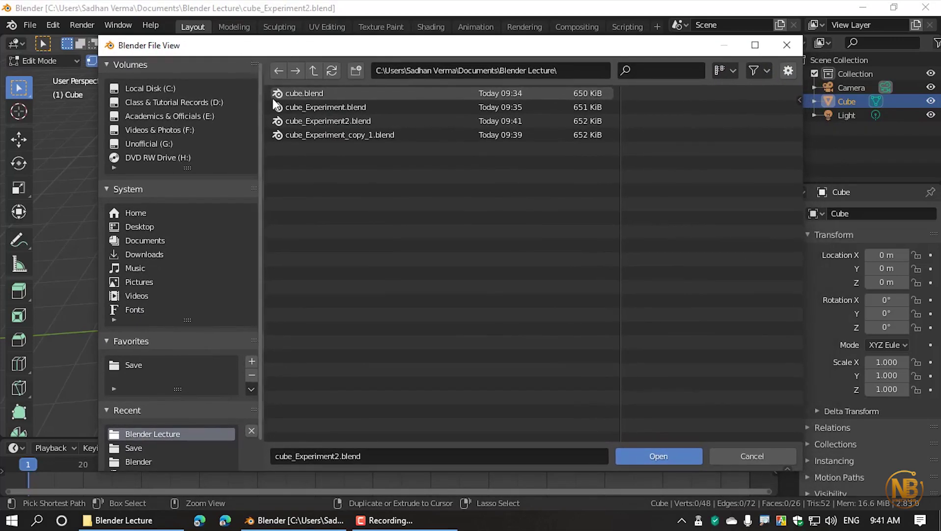
left_click(332, 134)
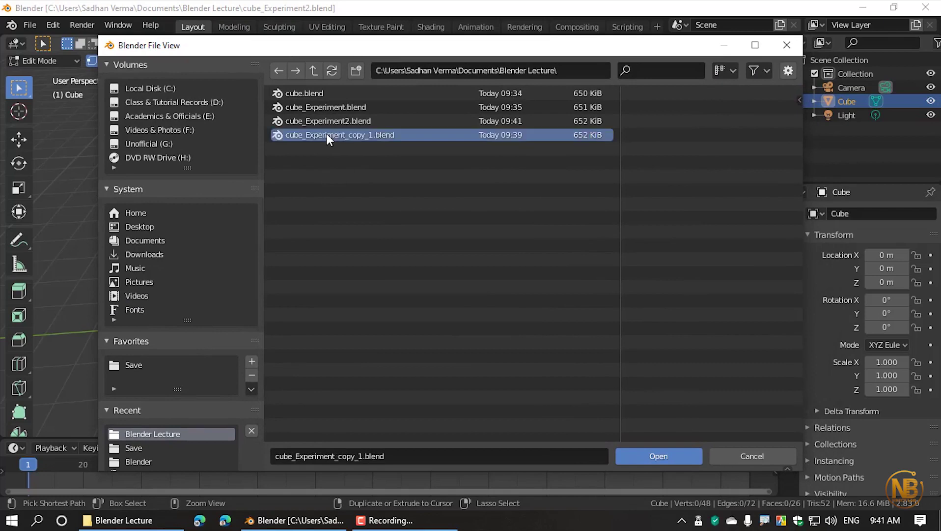
left_click(652, 456)
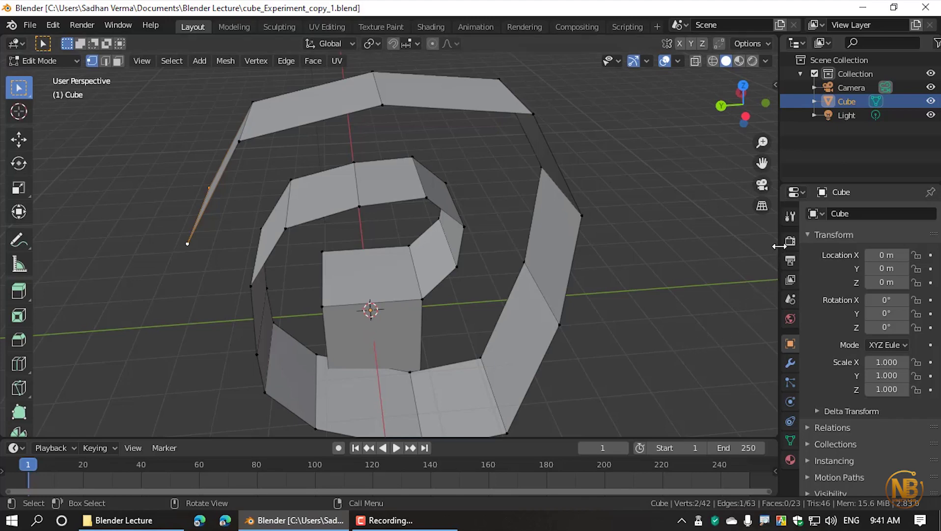
- Resize the side panels and turn the outliner area into a second 3D Viewport
left_click_drag(779, 245, 522, 251)
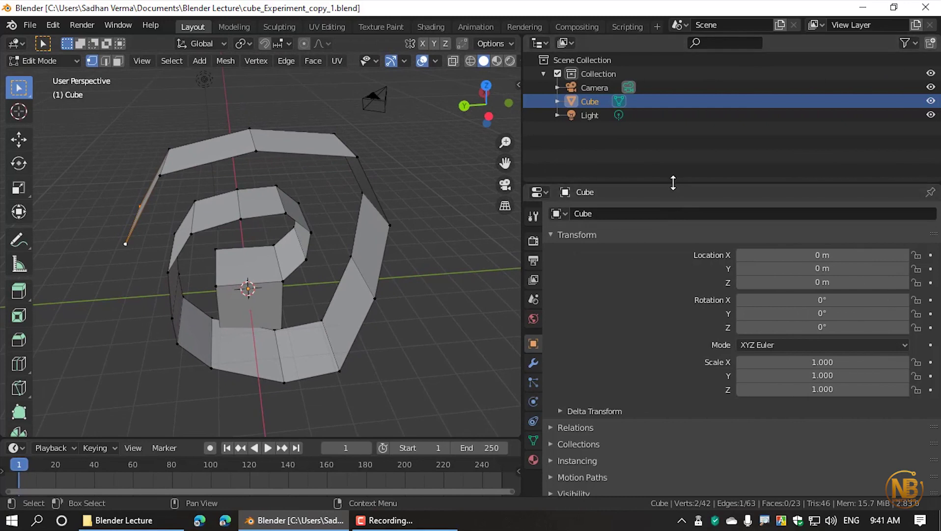
left_click_drag(673, 183, 686, 290)
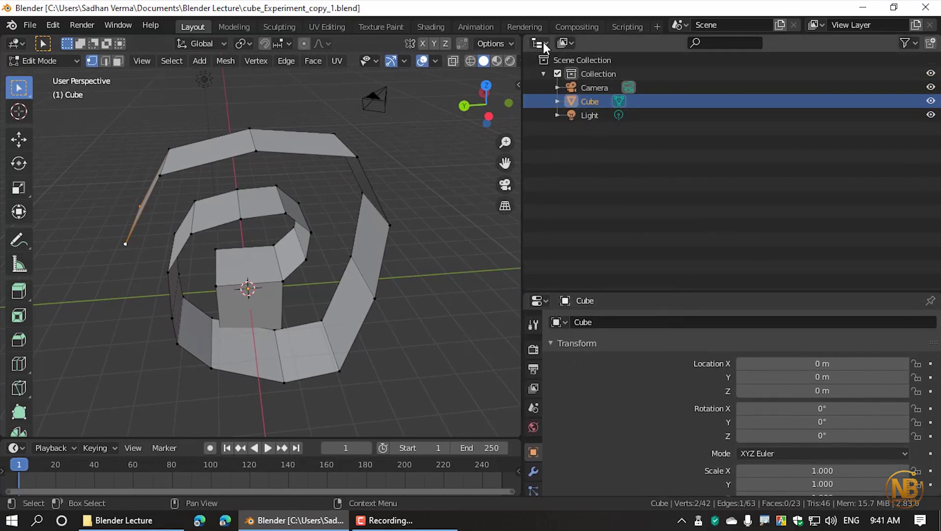
left_click(543, 42)
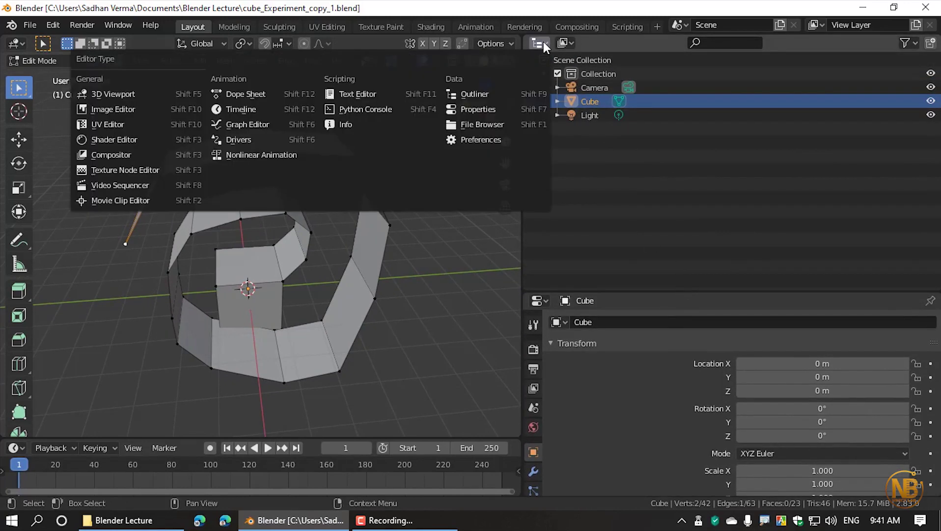
left_click(147, 93)
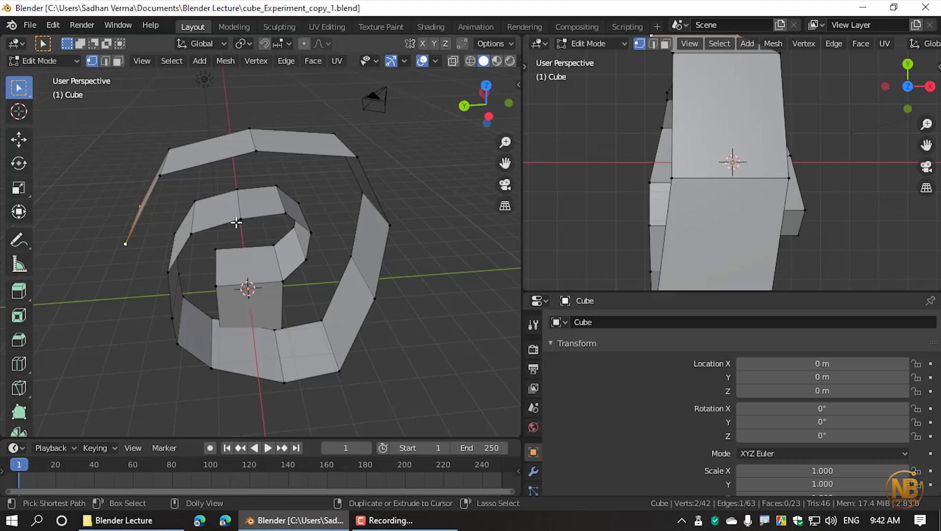
key("ctrl+shift+s")
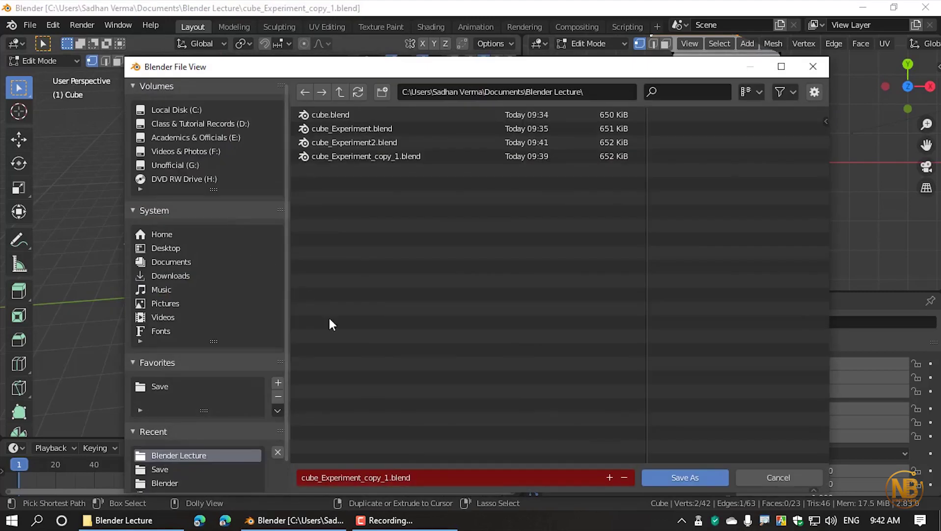
- Replace Experiment_copy_1 with NewInterface in the file name and save as cube_NewInterface.blend
left_click(375, 477)
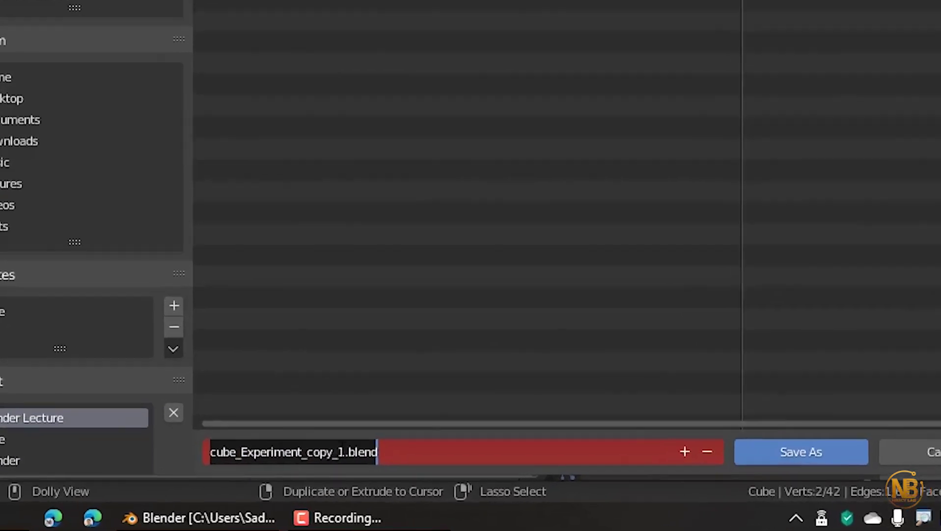
left_click(384, 477)
key("BackSpace")
key("BackSpace")
key("BackSpace")
key("Delete")
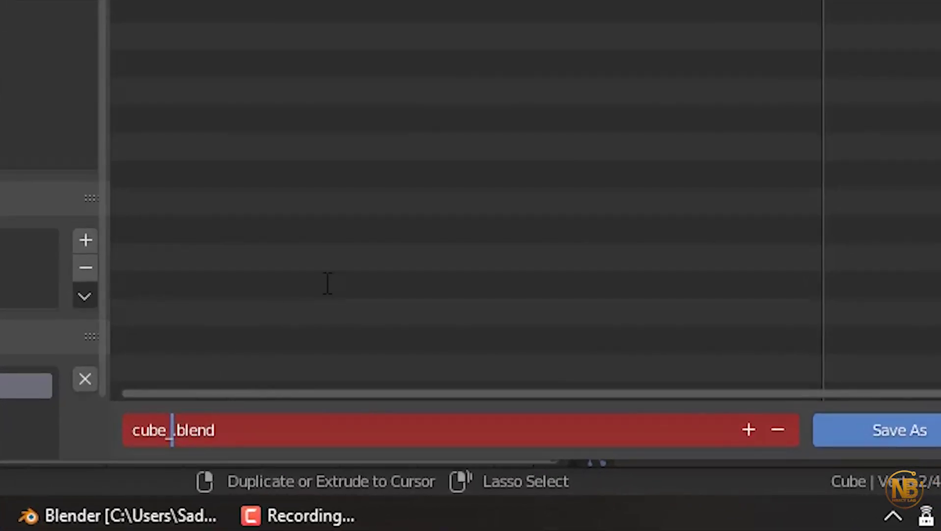
type("New")
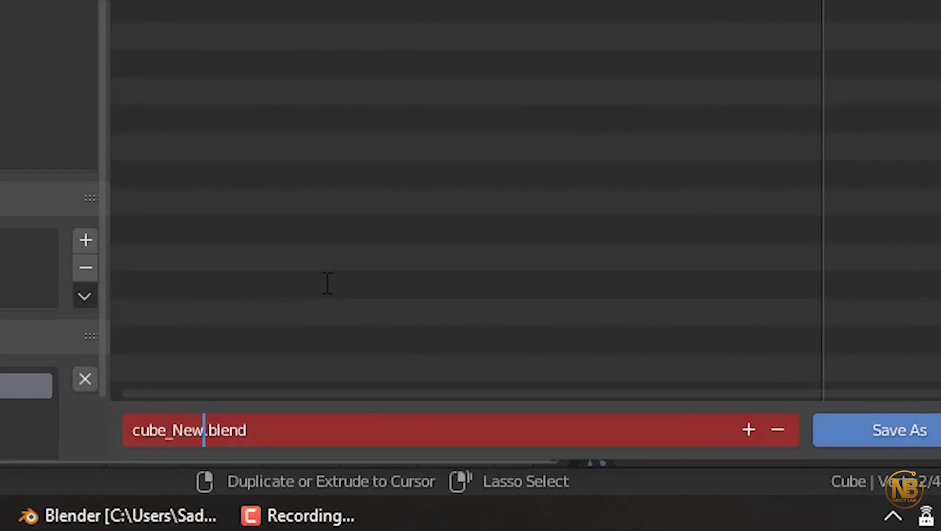
type("Interface")
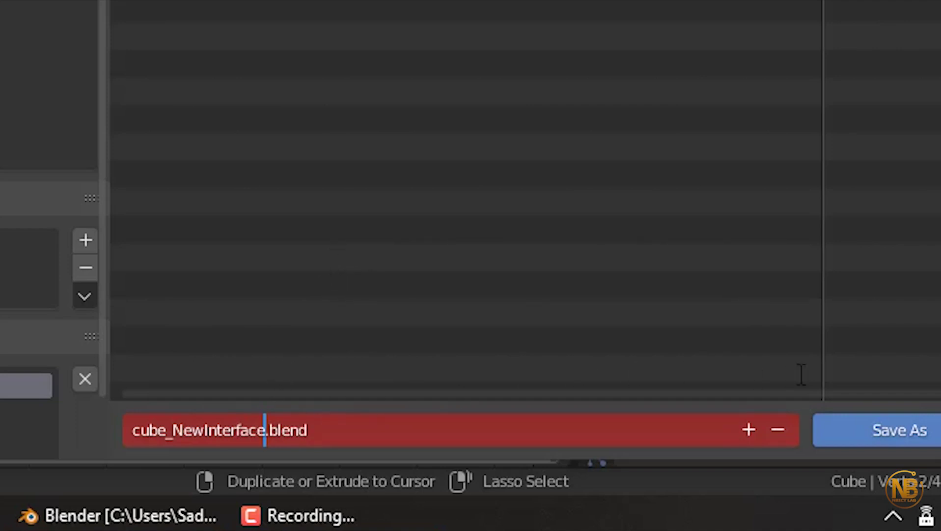
left_click(912, 444)
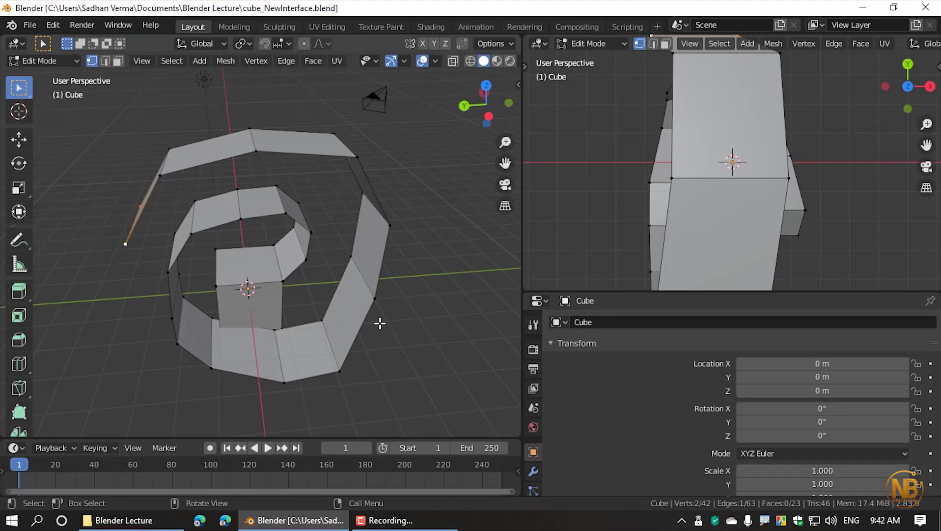
left_click(30, 24)
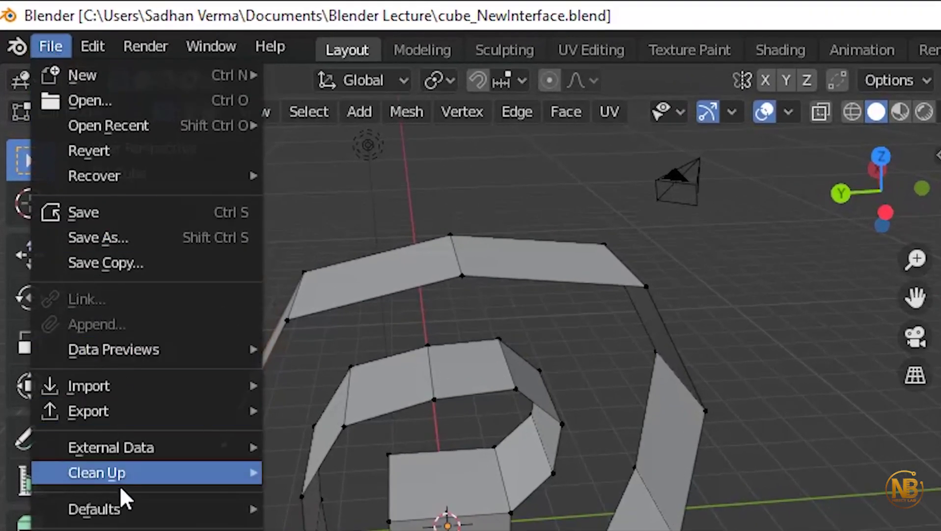
mouse_move(95, 381)
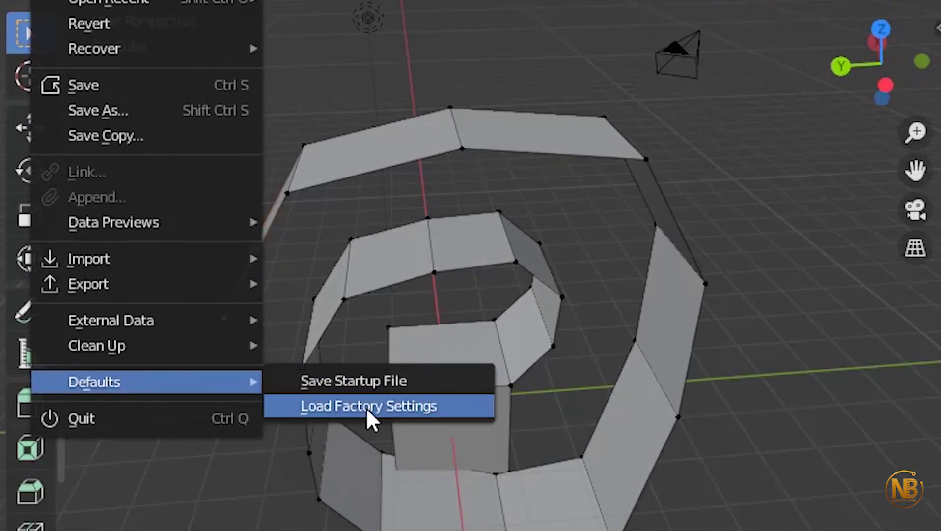
left_click(367, 409)
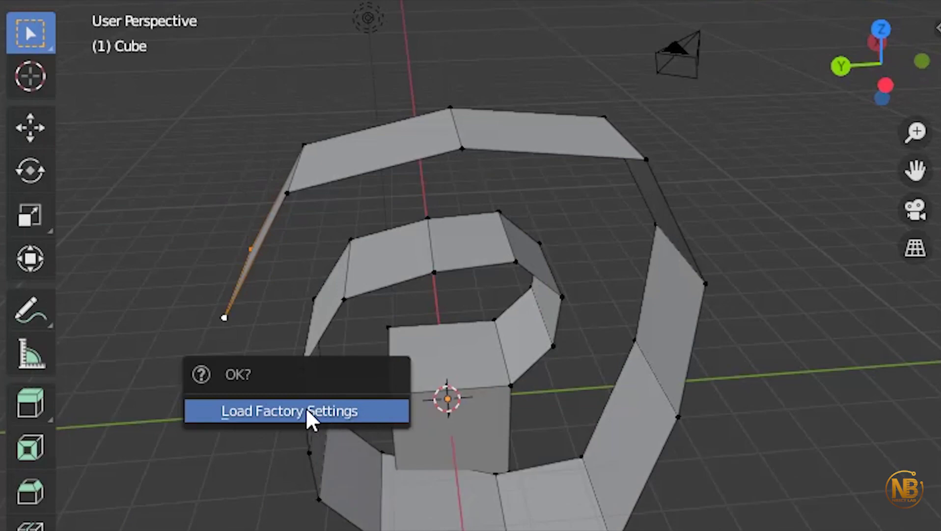
left_click(309, 411)
mouse_move(506, 240)
middle_mouse_down()
mouse_move(510, 264)
mouse_move(444, 307)
mouse_move(405, 224)
mouse_move(493, 223)
middle_mouse_up()
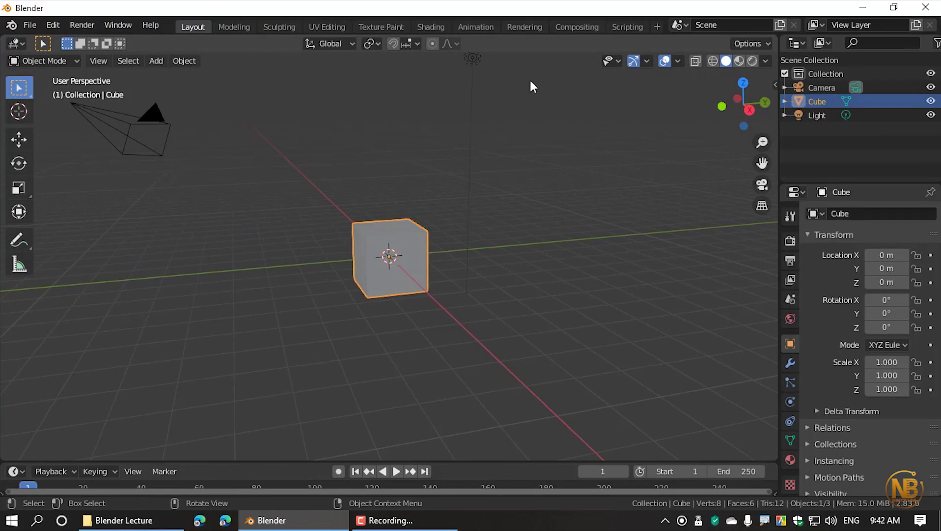
scroll(853, 143, "left", 2)
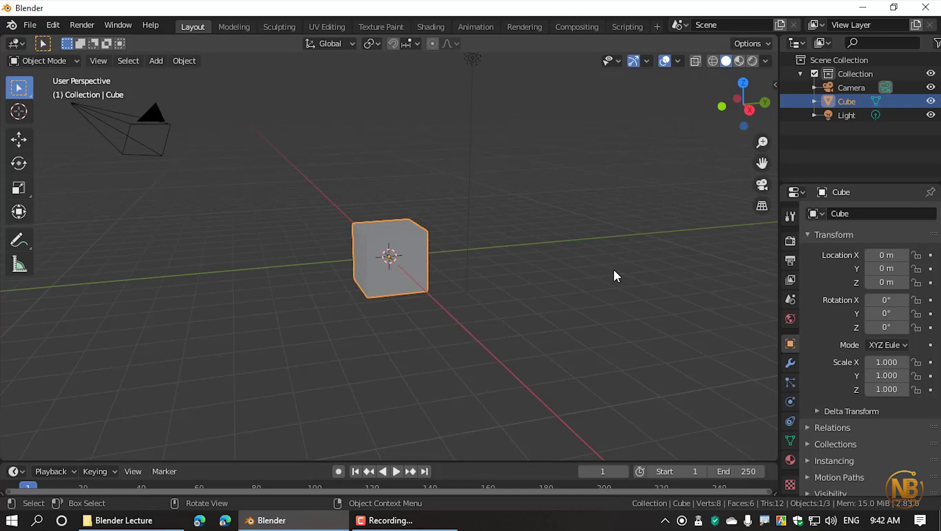
- Open cube_NewInterface.blend from the Blender Lecture folder
key("ctrl+o")
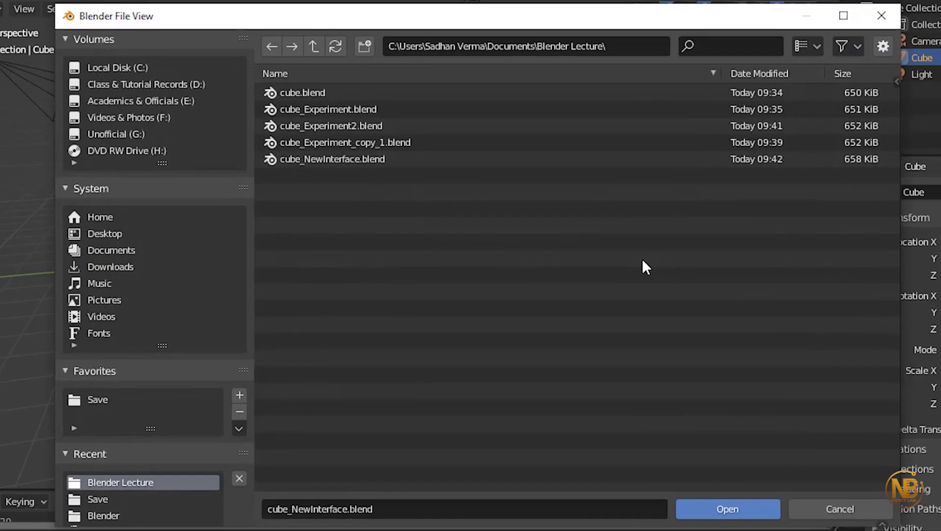
left_click(331, 158)
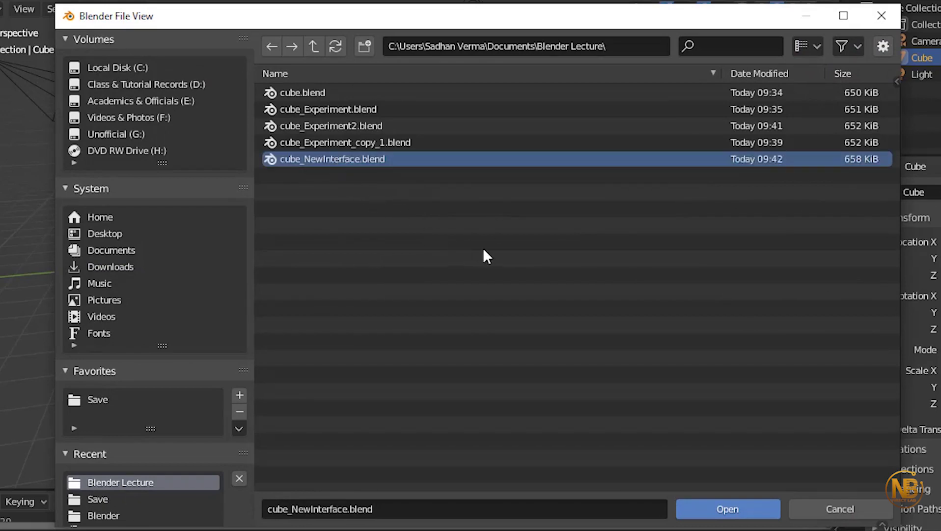
left_click(706, 508)
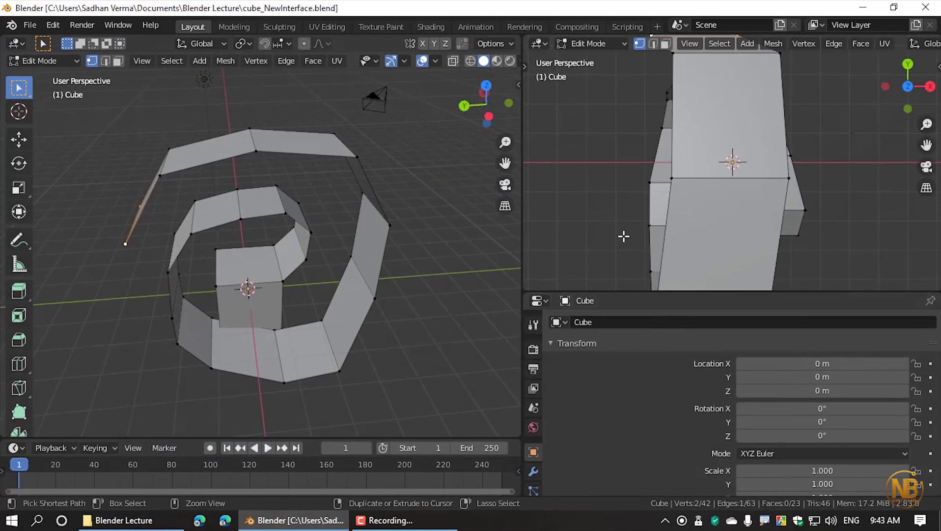
- Drag around the two viewports to inspect the reopened spiral strip
mouse_move(595, 237)
left_mouse_down()
mouse_move(608, 94)
mouse_move(855, 180)
mouse_move(634, 246)
mouse_move(608, 187)
left_mouse_up()
mouse_move(417, 92)
left_mouse_down()
mouse_move(242, 98)
mouse_move(201, 344)
left_mouse_up()
key("Escape")
left_click_drag(540, 33, 940, 328)
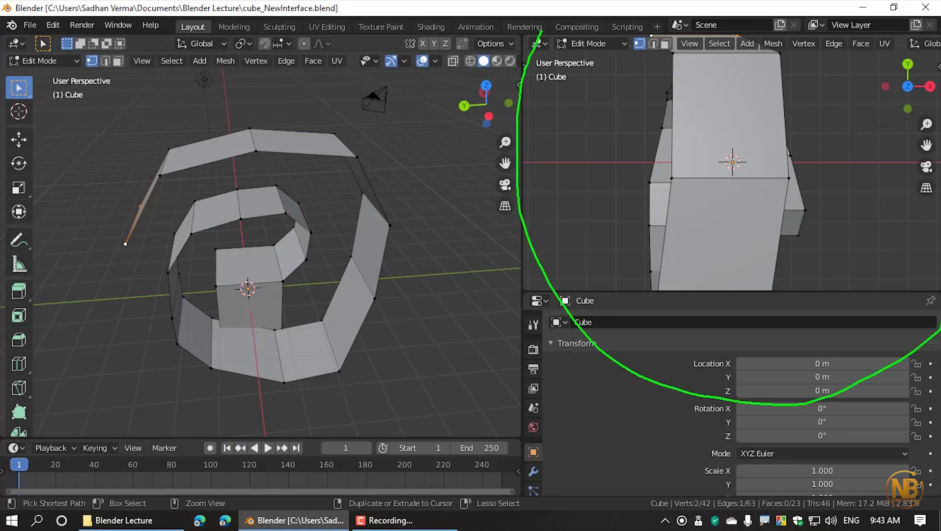
mouse_move(938, 216)
left_mouse_down()
mouse_move(506, 242)
mouse_move(761, 390)
left_mouse_up()
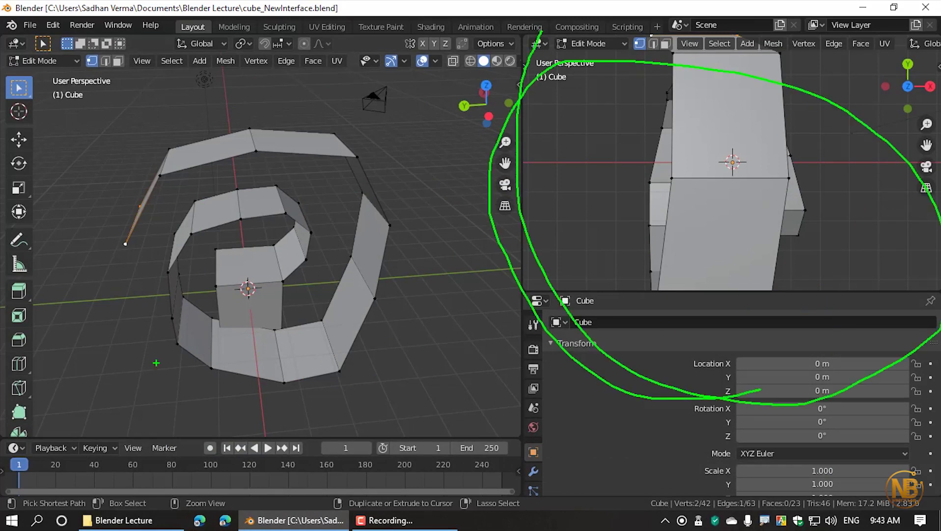
mouse_move(120, 379)
left_mouse_down()
mouse_move(225, 411)
mouse_move(452, 178)
mouse_move(140, 153)
mouse_move(130, 371)
mouse_move(239, 407)
left_mouse_up()
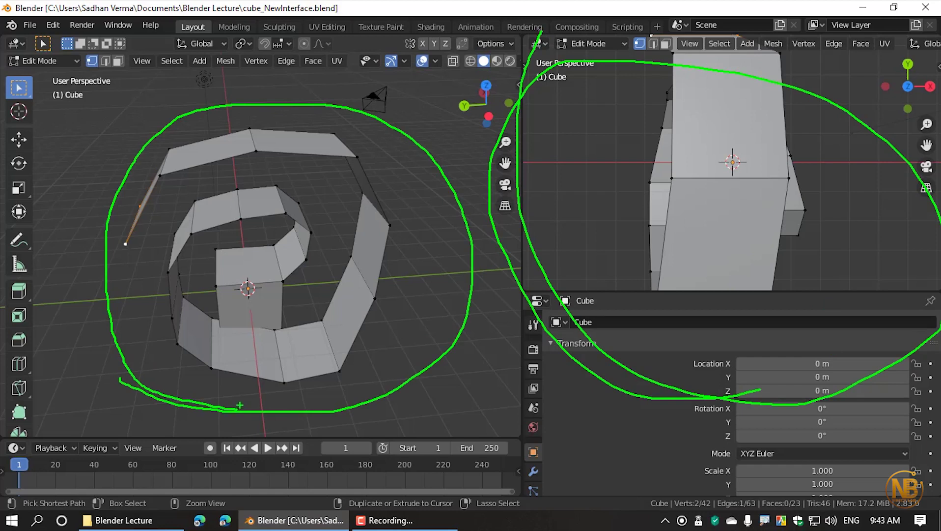
- Restore Blender's factory settings from the File > Defaults menu
key("Escape")
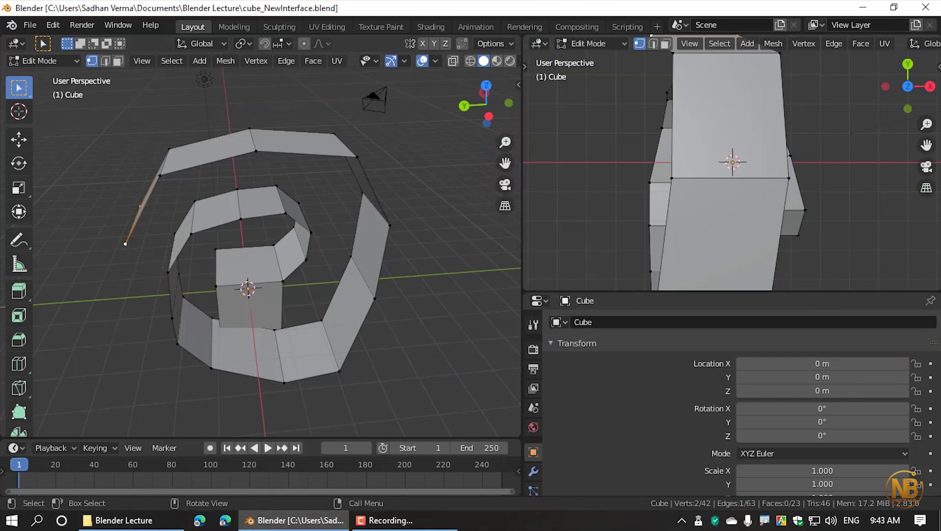
left_click(35, 24)
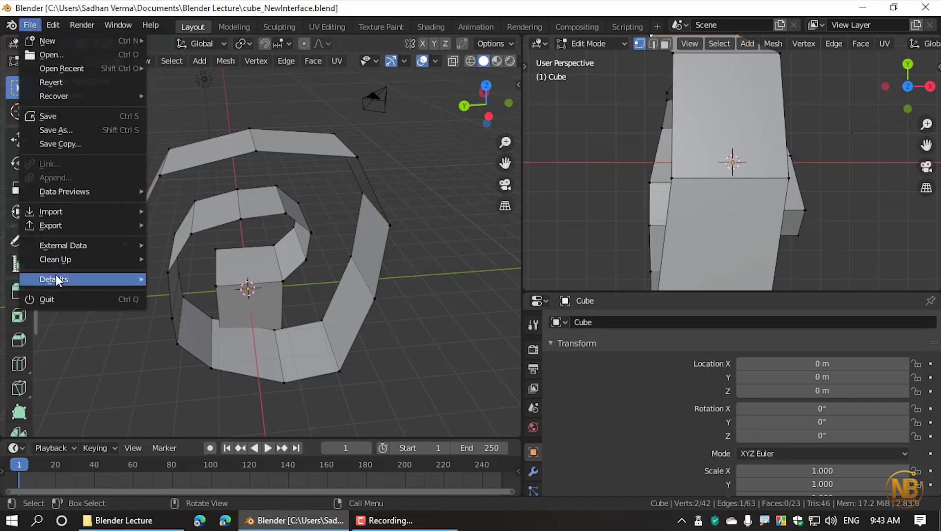
mouse_move(53, 279)
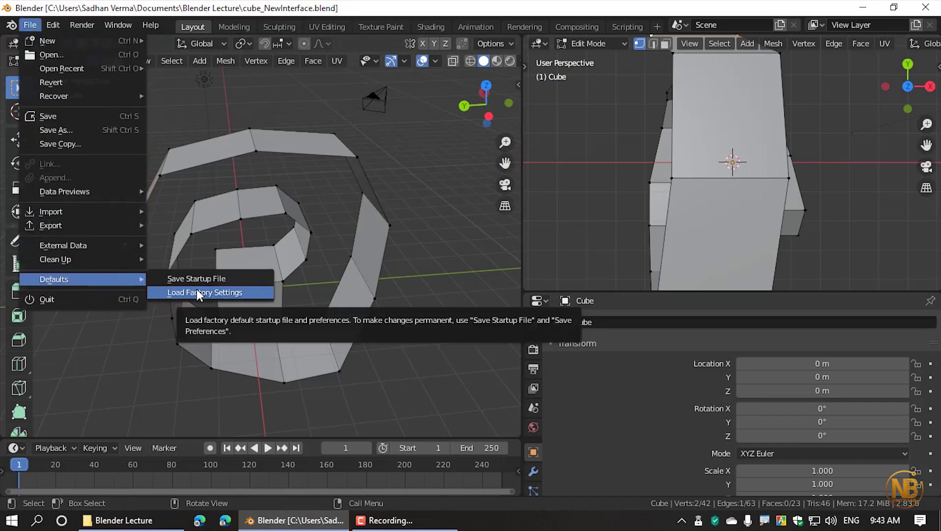
left_click(197, 292)
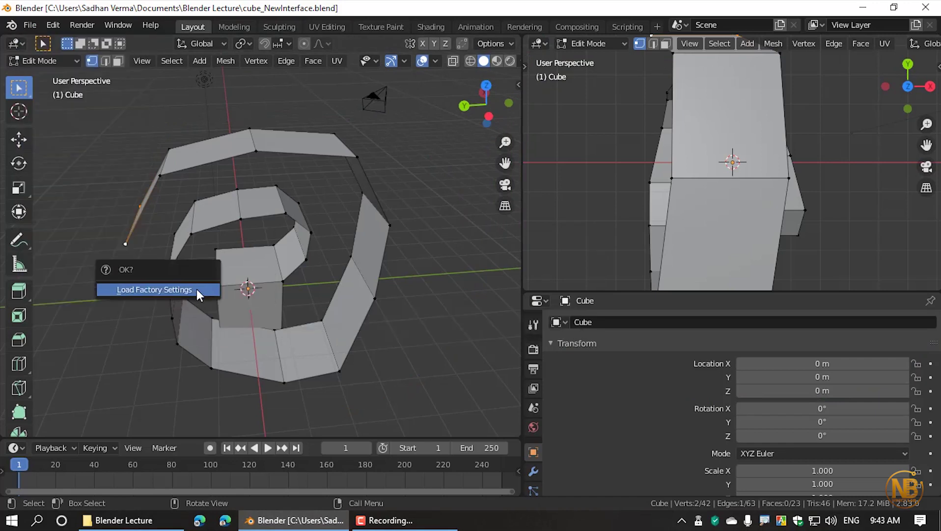
left_click(172, 292)
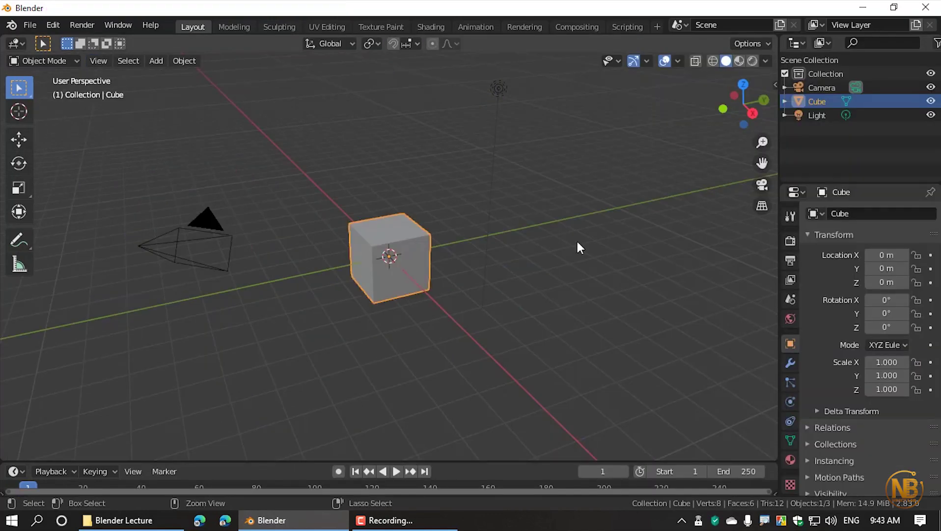
- Choose cube_NewInterface.blend for opening with the Load UI option unchecked
key("ctrl+o")
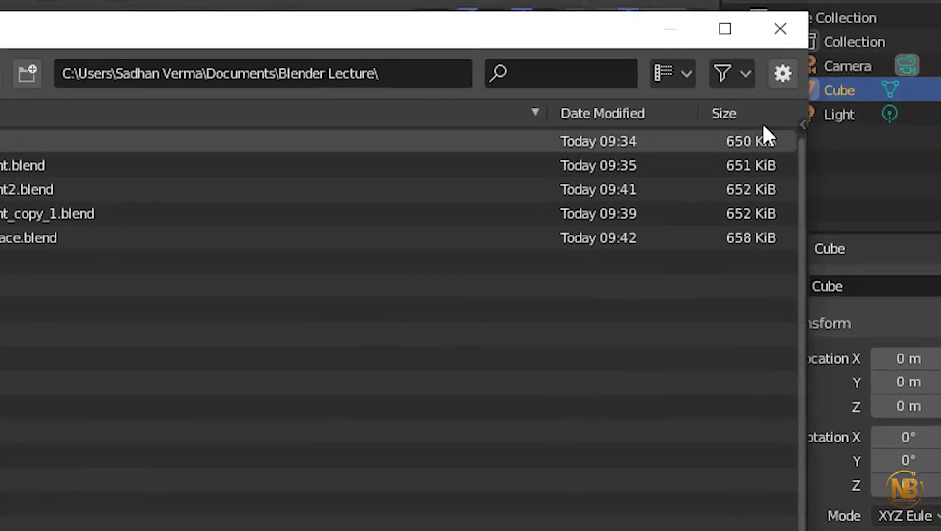
left_click(781, 73)
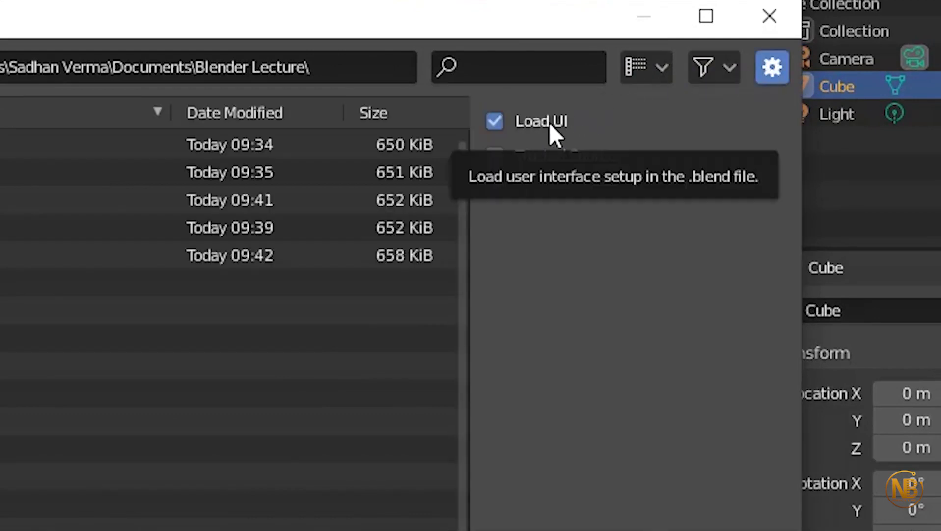
left_click(499, 120)
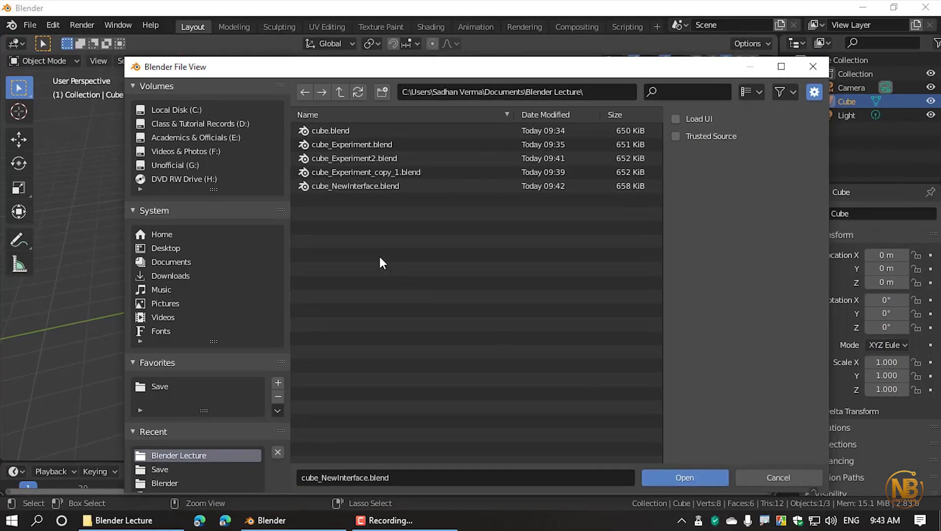
left_click(352, 186)
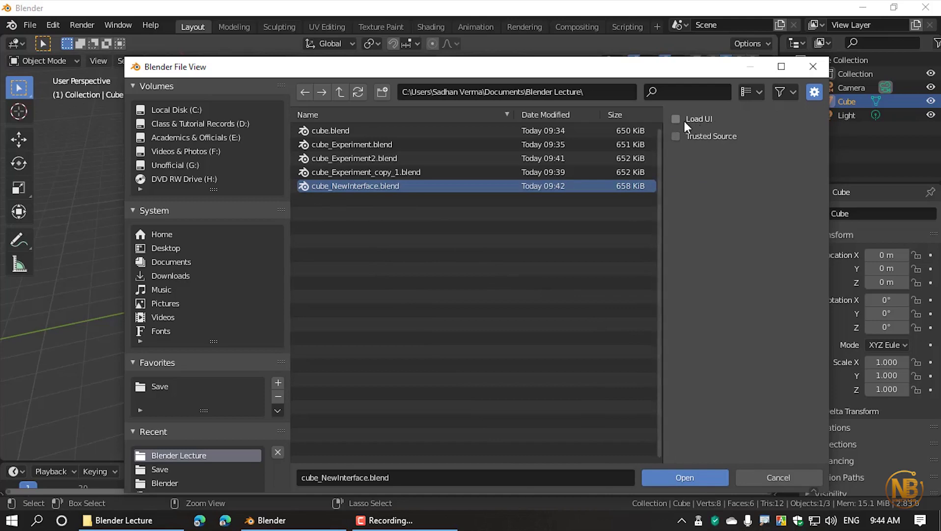
- Load cube_NewInterface.blend without its UI, orbit the spiral mesh, and bring up the file browser
left_click(697, 479)
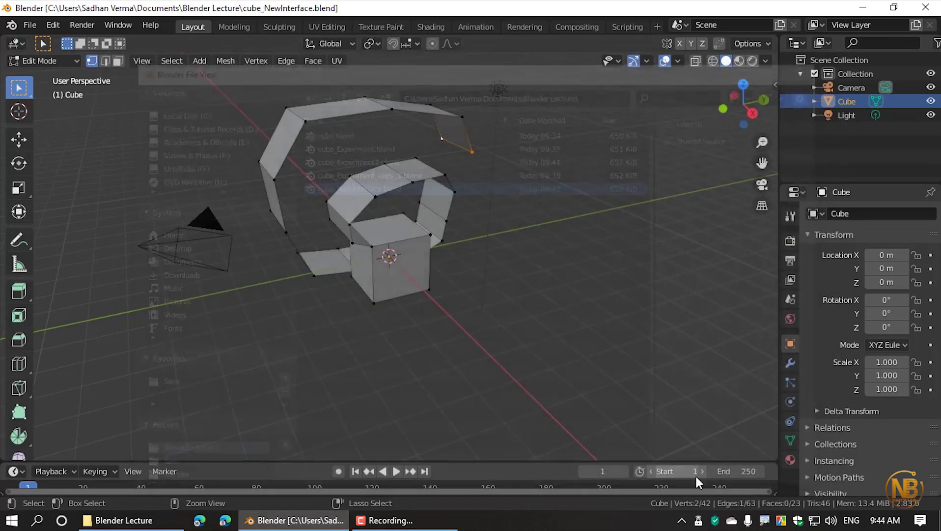
middle_click_drag(566, 199, 537, 241)
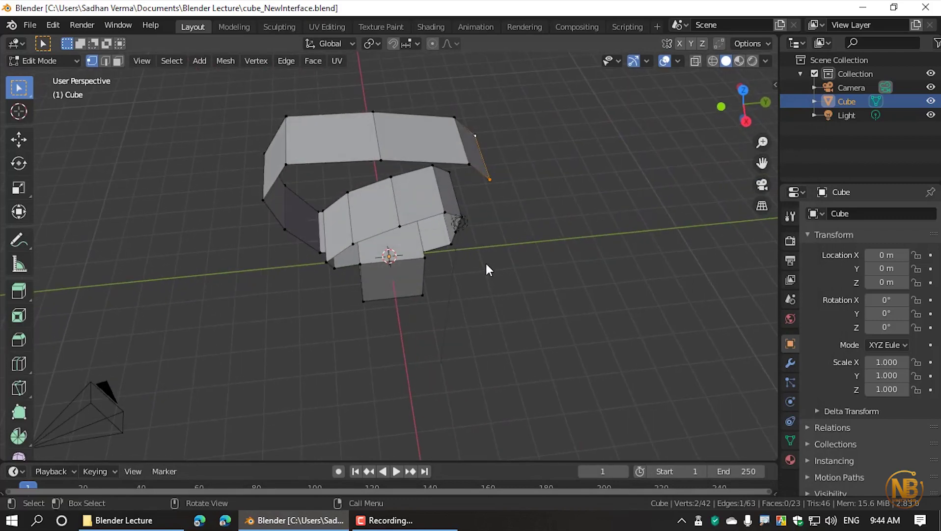
mouse_move(486, 264)
middle_mouse_down()
mouse_move(562, 204)
mouse_move(599, 196)
mouse_move(477, 234)
mouse_move(381, 246)
mouse_move(344, 240)
middle_mouse_up()
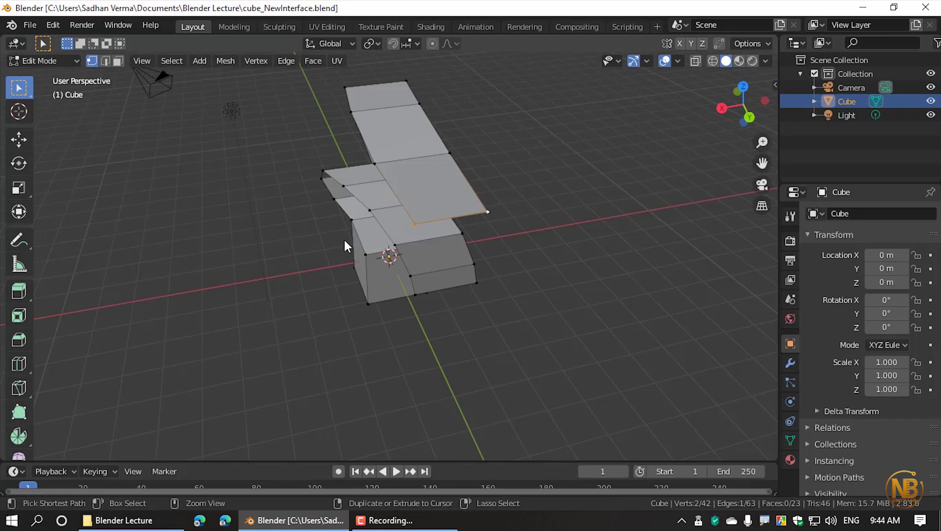
key("ctrl+o")
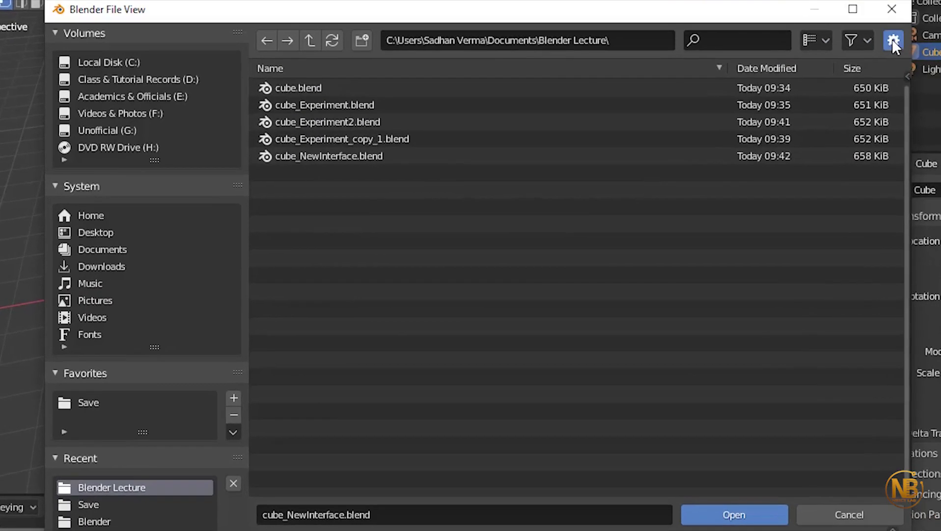
- Show the loading options and toggle Trusted Source on and off twice, leaving it off
left_click(892, 39)
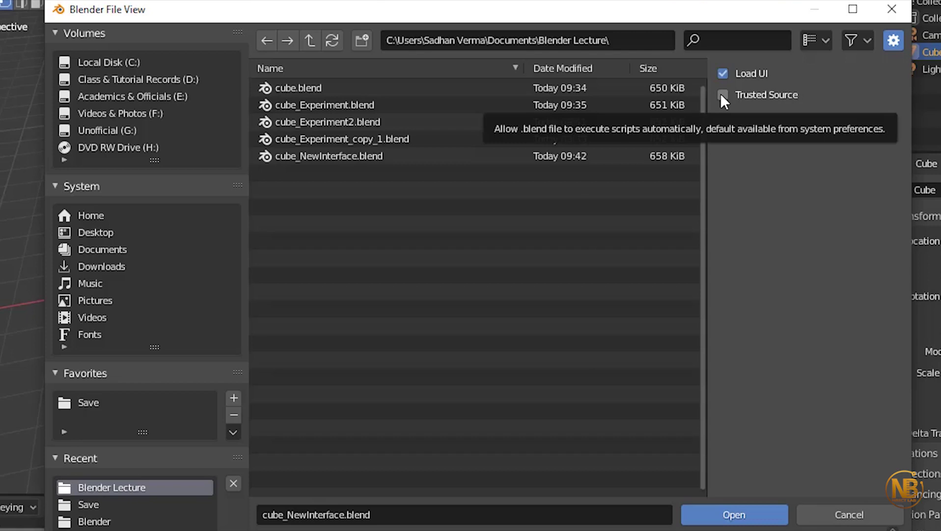
left_click(722, 95)
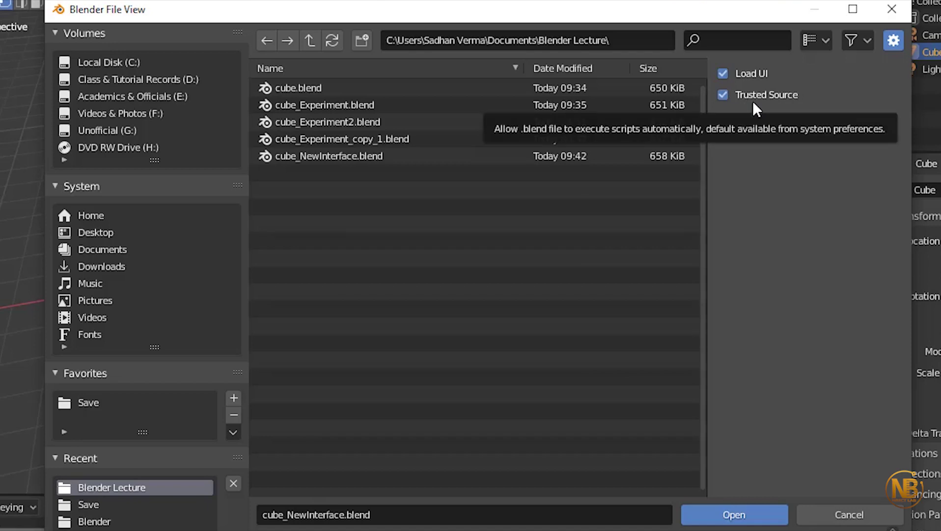
left_click(724, 94)
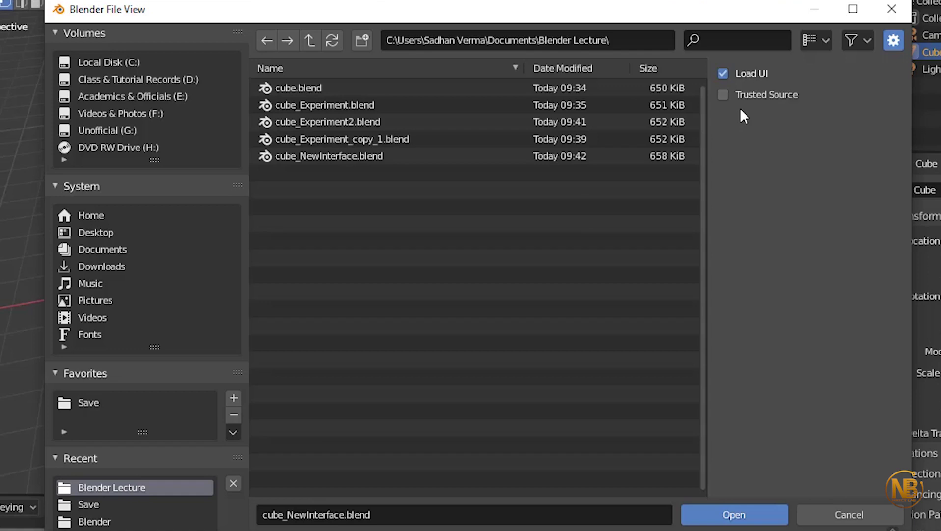
left_click(722, 95)
left_click(722, 95)
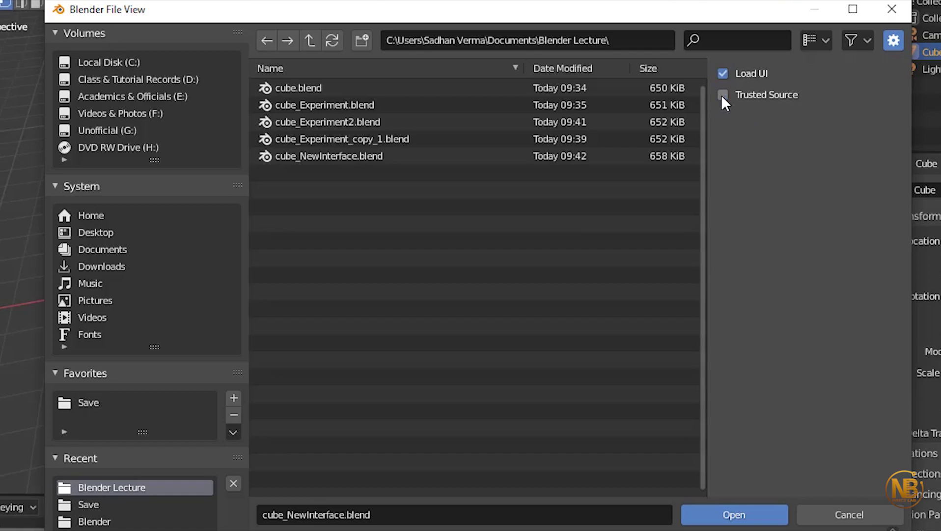
left_click(863, 42)
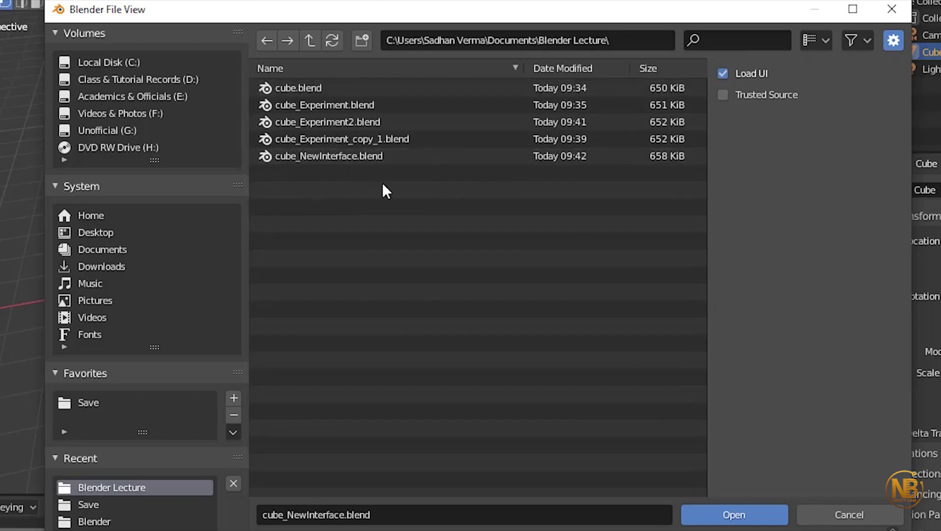
- Turn file filtering off to show every file, then back on
left_click(827, 36)
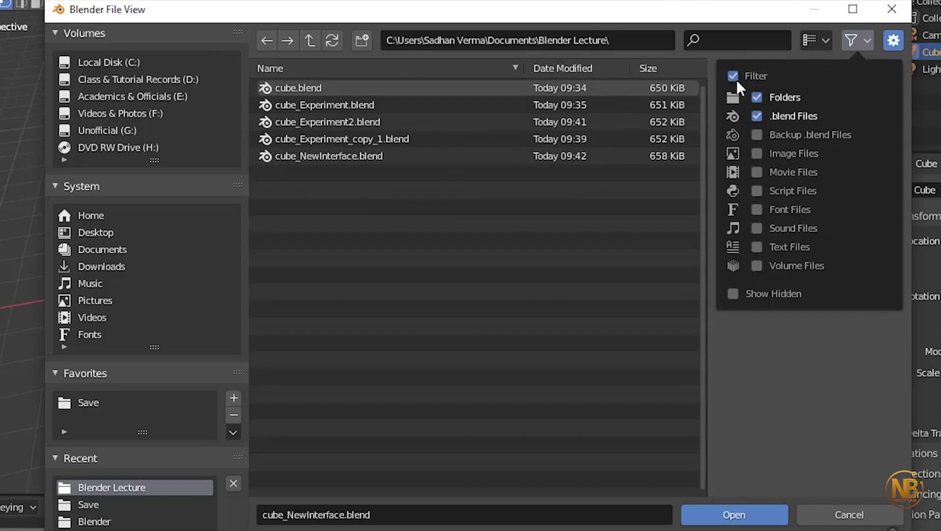
left_click(733, 76)
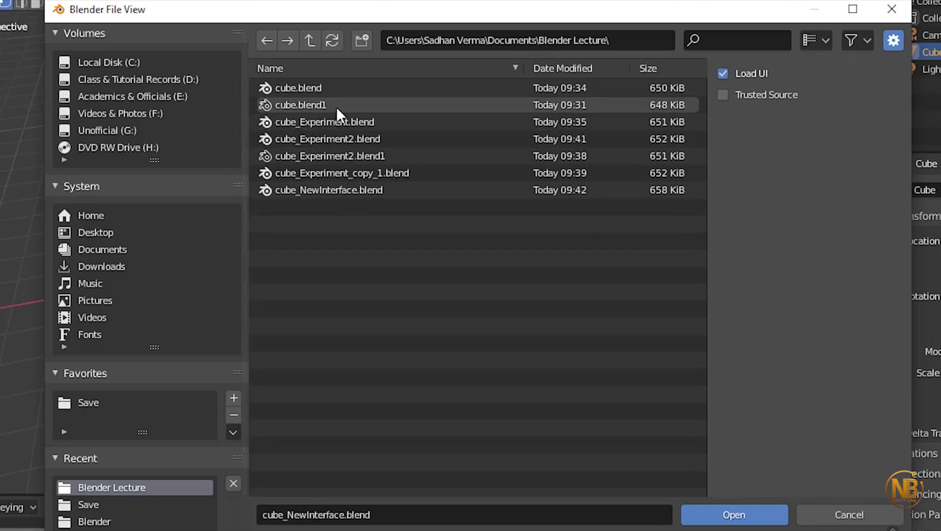
left_click(858, 42)
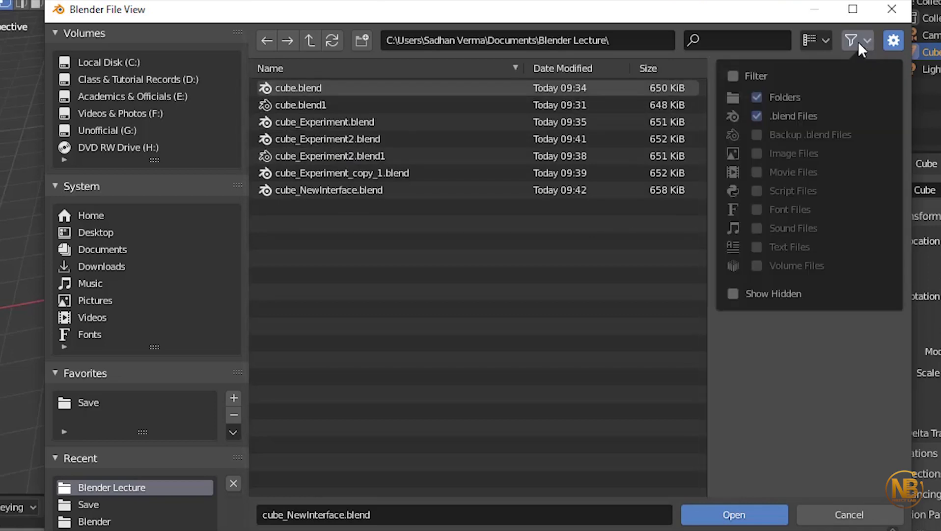
left_click(733, 76)
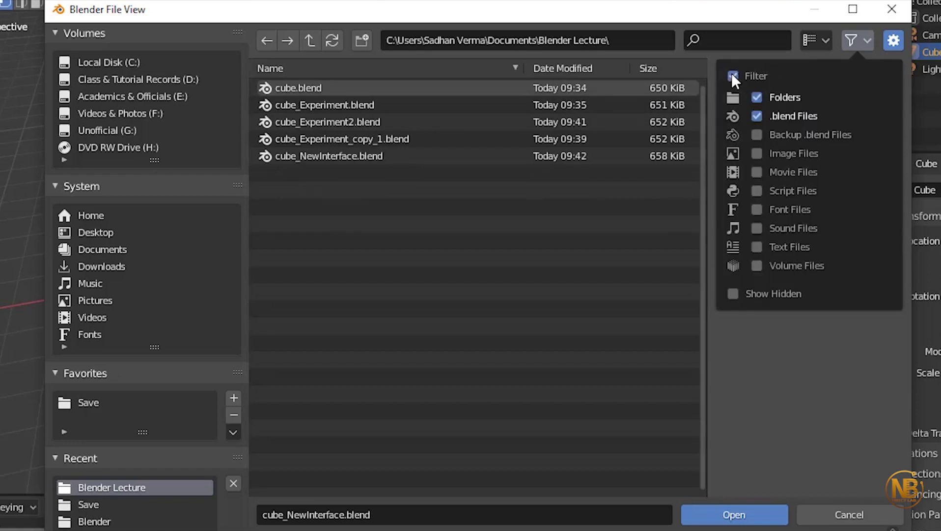
- Enable Backup .blend Files in the filter so .blend1 backups list beside .blend files
left_click(758, 113)
left_click(756, 97)
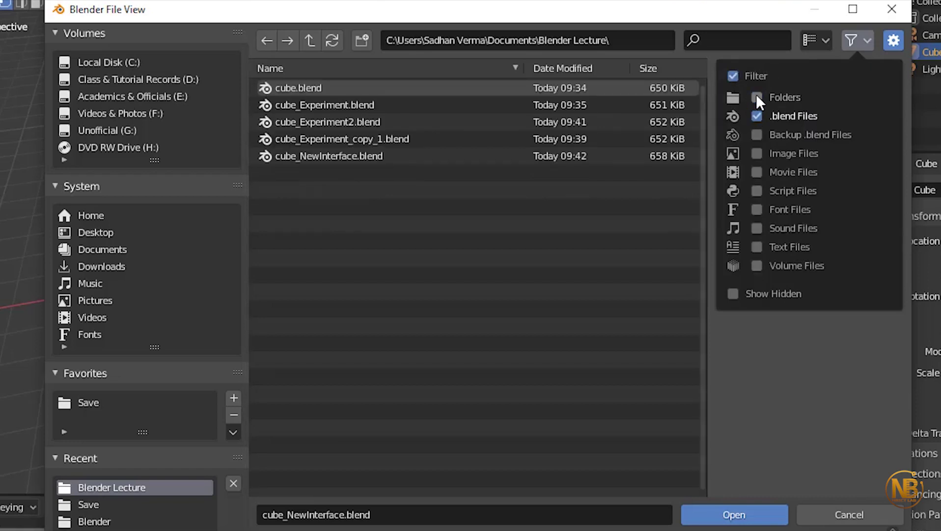
left_click(757, 135)
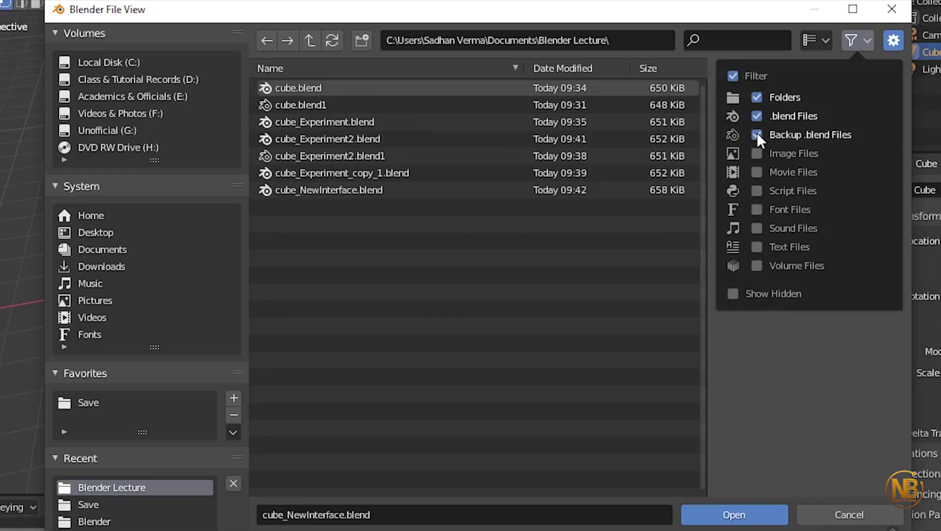
left_click(856, 39)
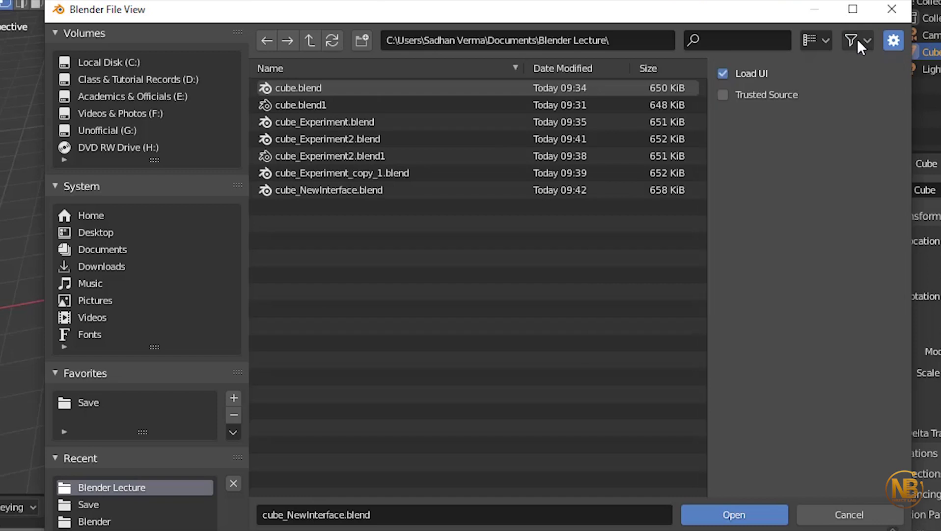
left_click(826, 44)
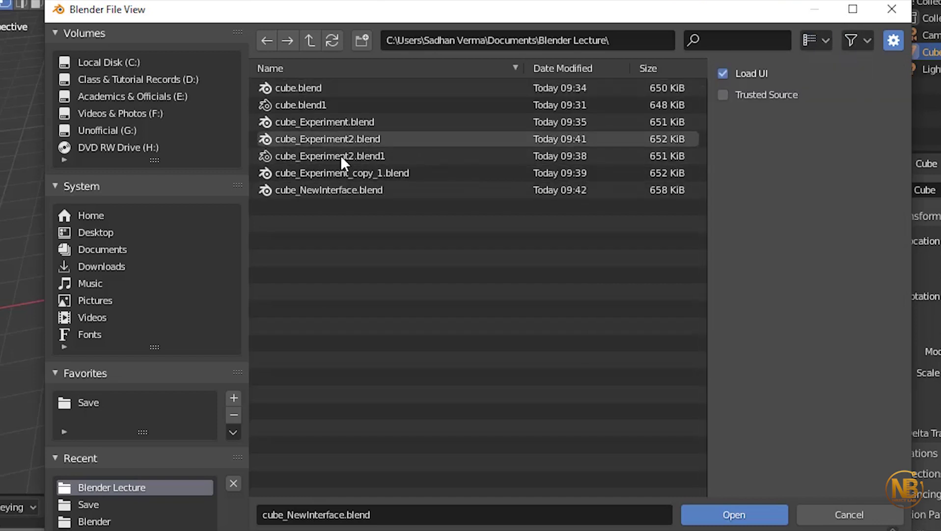
left_click(826, 38)
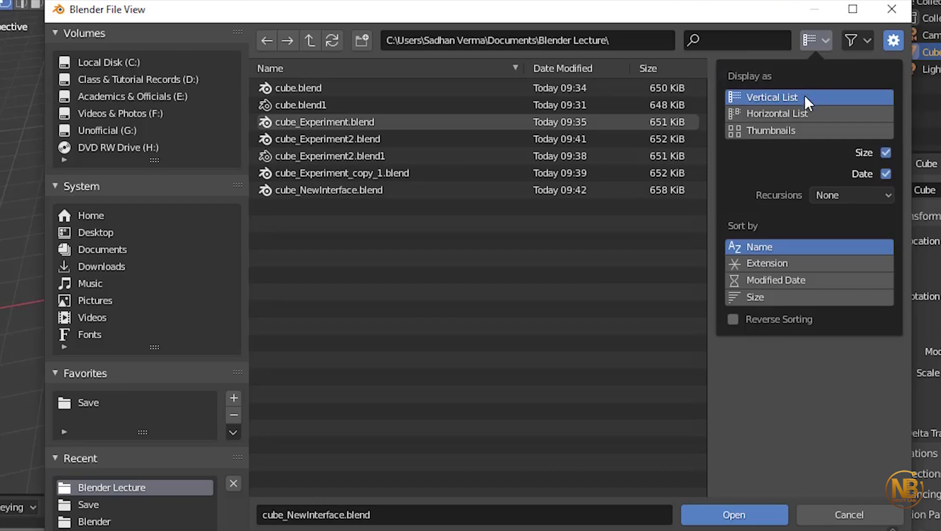
left_click(796, 129)
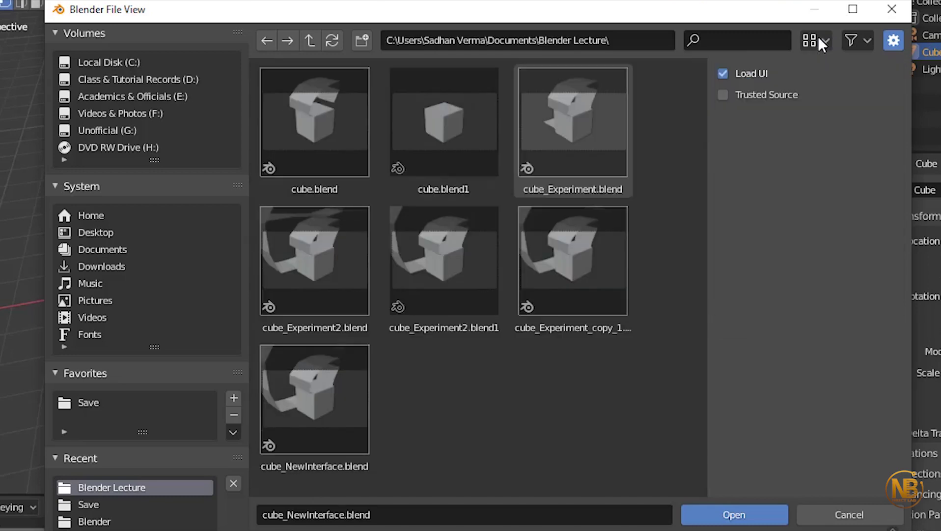
left_click(822, 40)
left_click(788, 114)
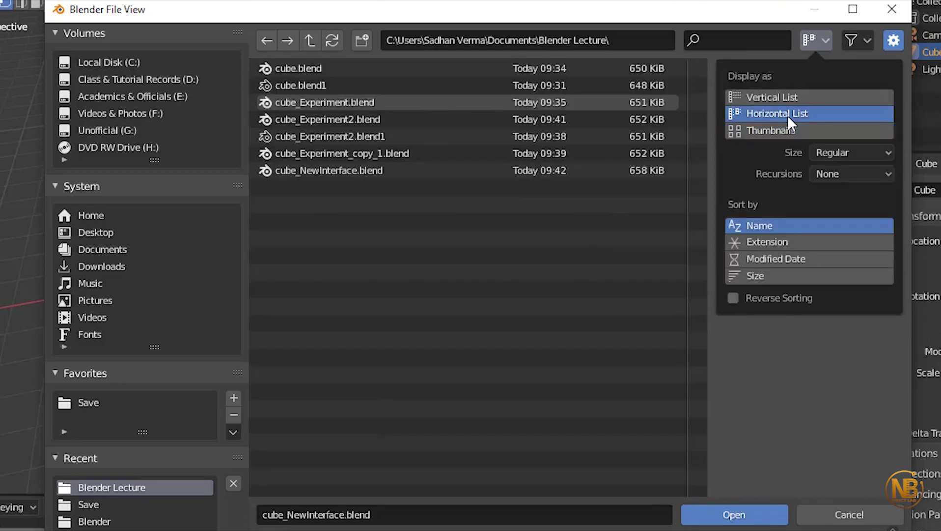
left_click(820, 39)
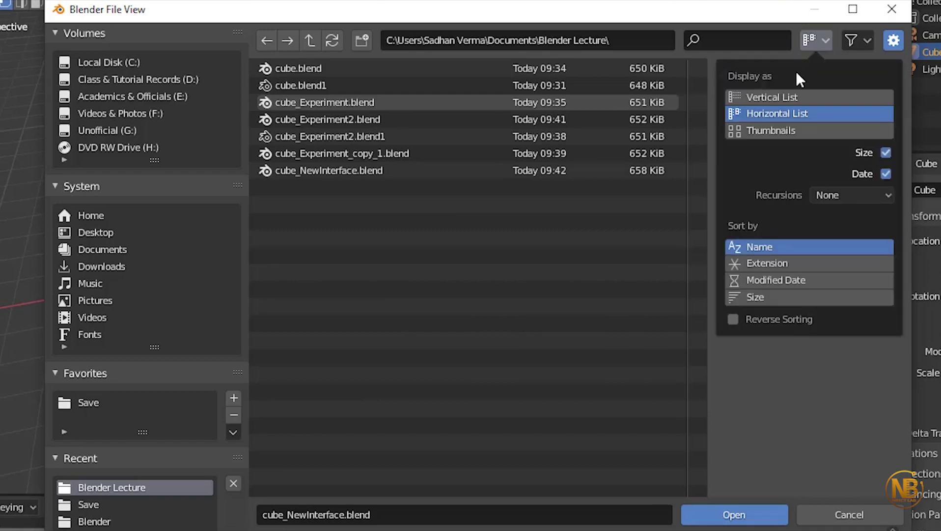
left_click(787, 97)
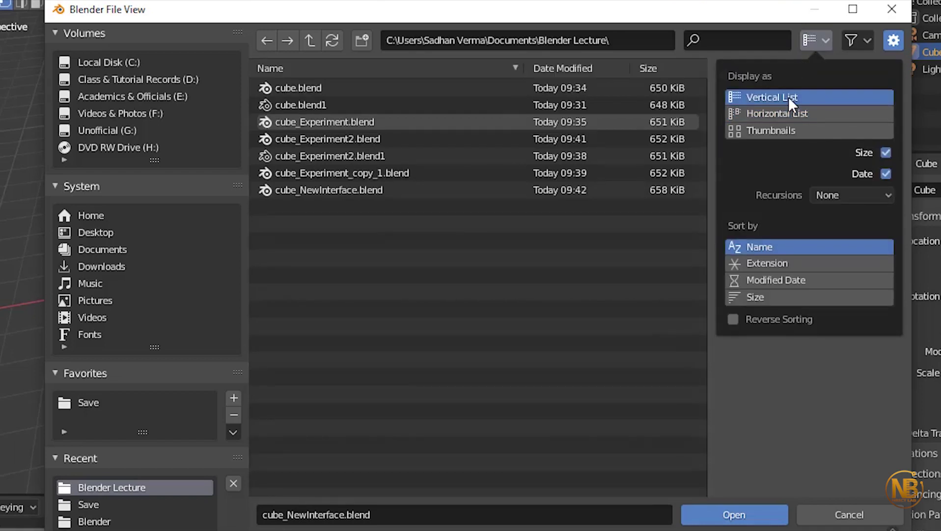
left_click(777, 263)
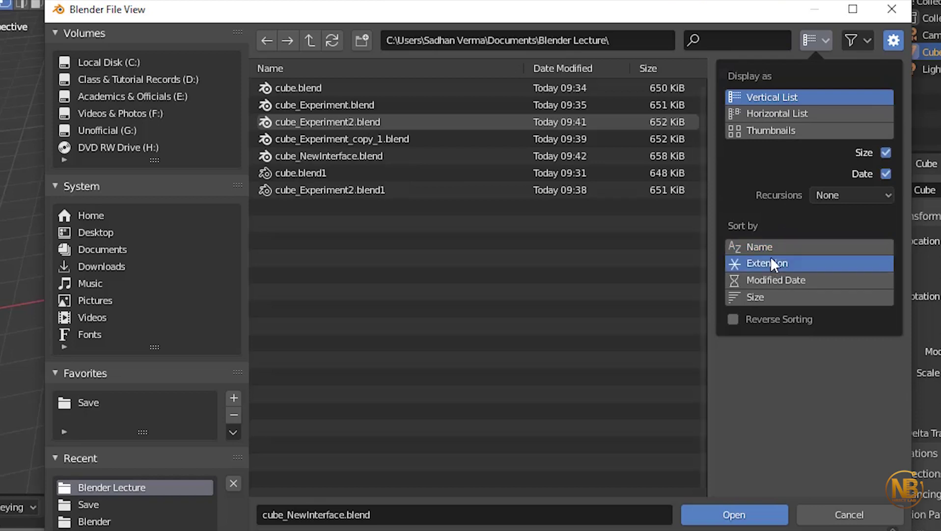
left_click(770, 246)
left_click(761, 294)
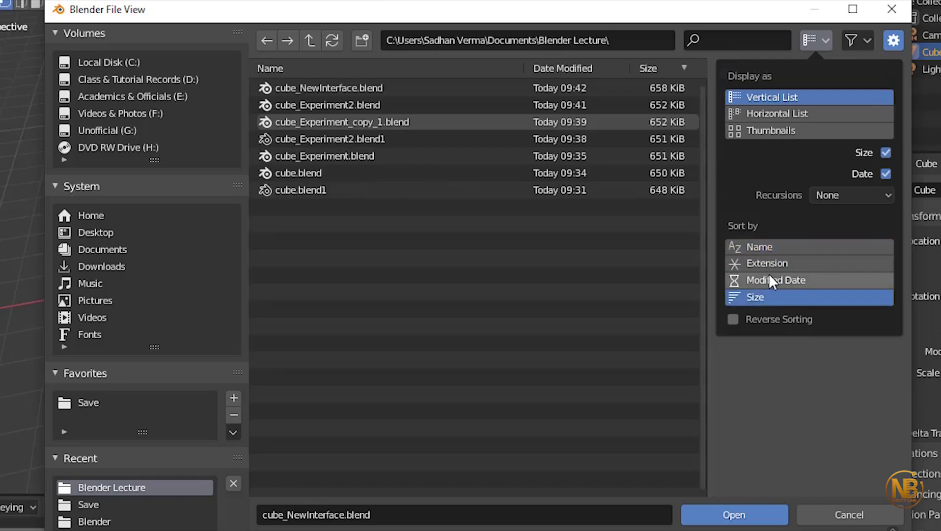
left_click(772, 263)
left_click(777, 245)
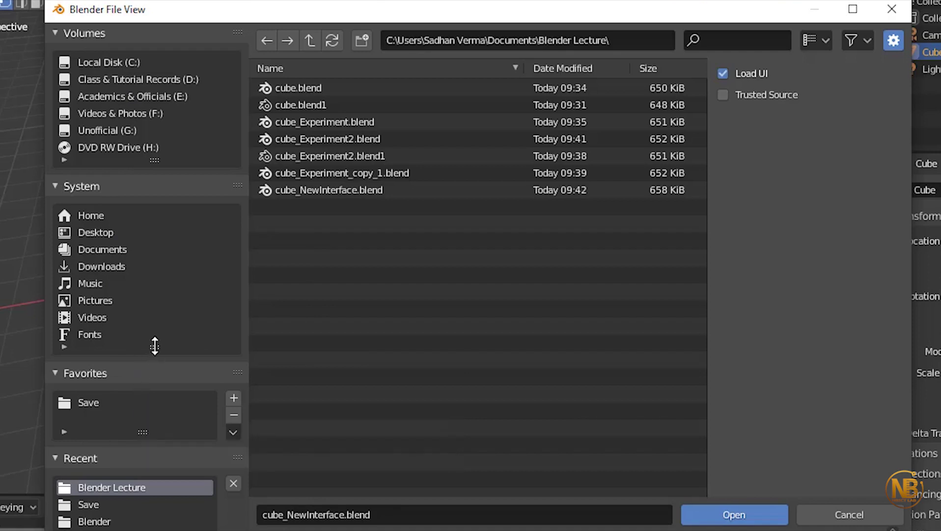
- Resize the System and Favorites panels and go into Documents > Blender Lecture
left_click_drag(155, 339, 162, 295)
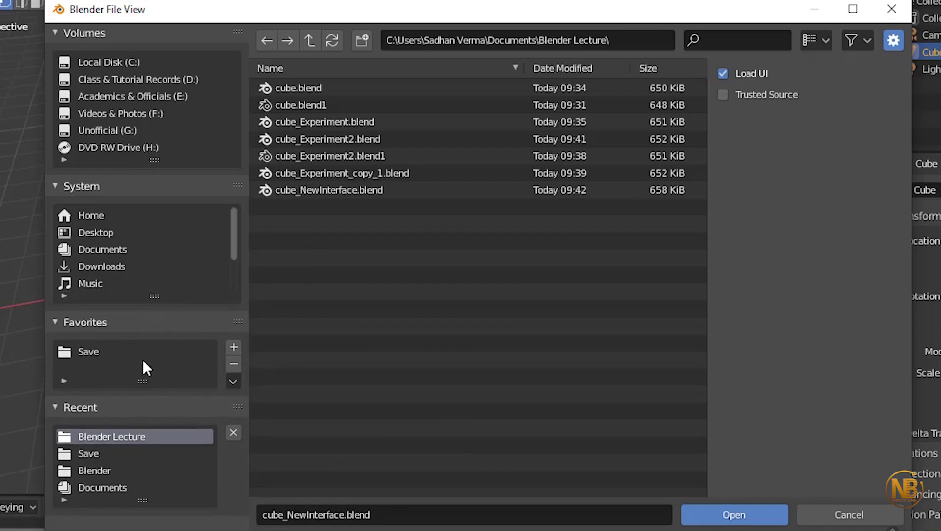
left_click_drag(142, 386, 141, 408)
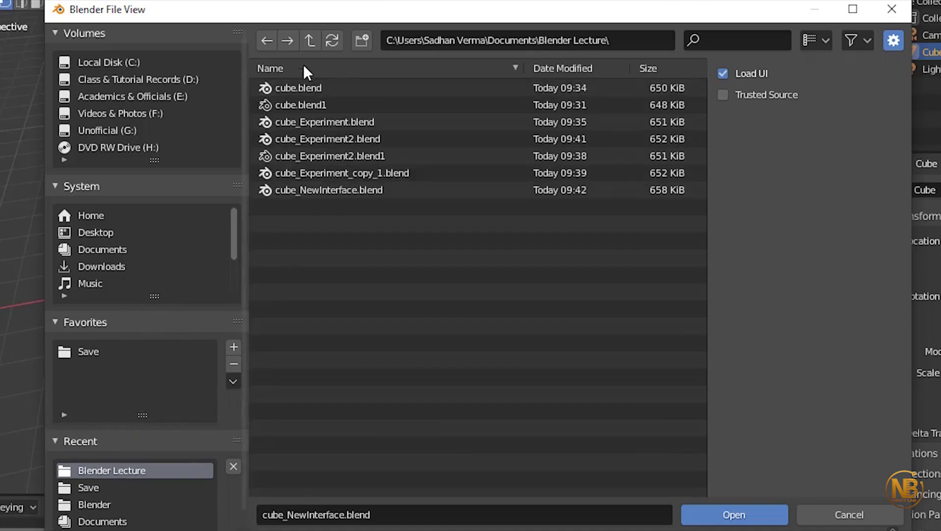
left_click(308, 40)
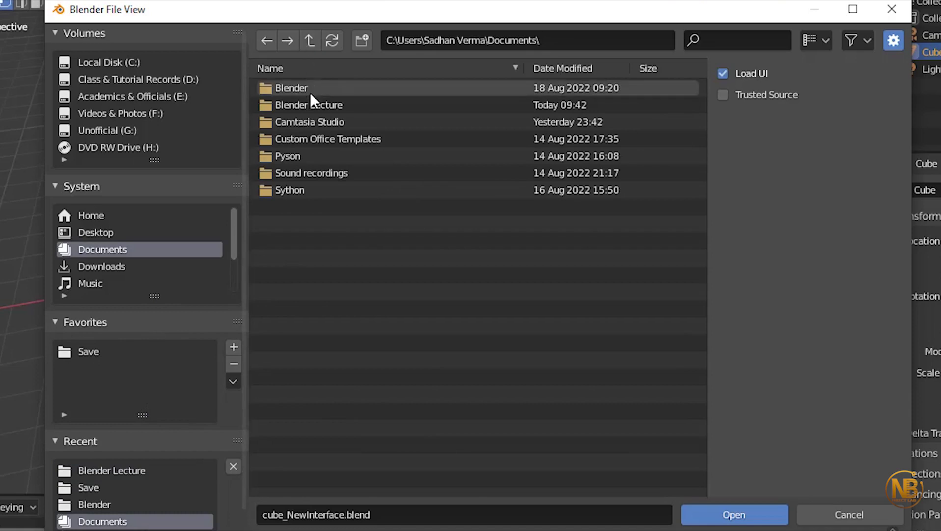
left_click(309, 106)
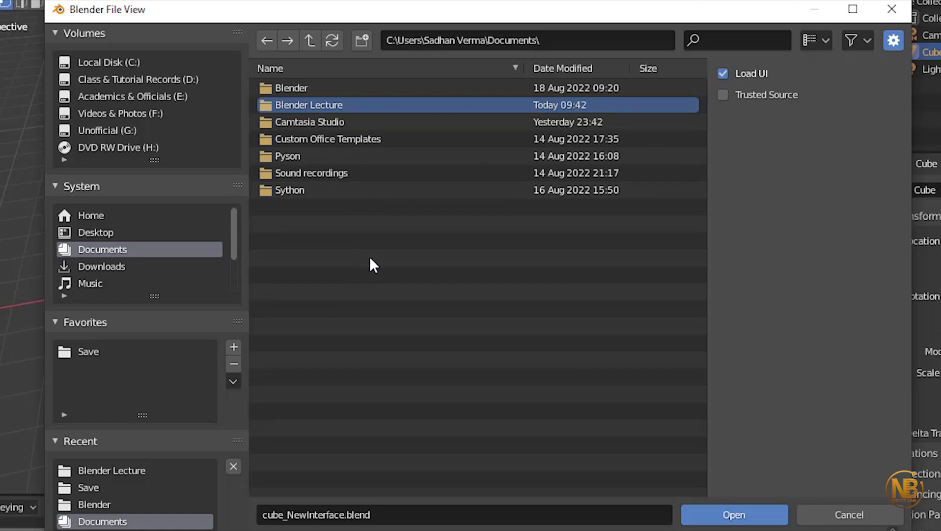
double_click(309, 105)
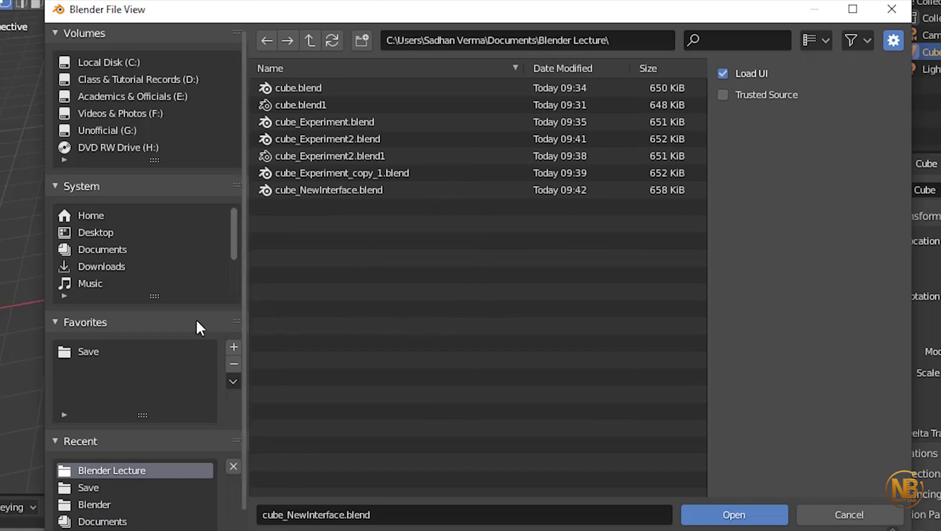
- Bookmark Blender Lecture in Favorites and remove the Save bookmark
left_click(234, 346)
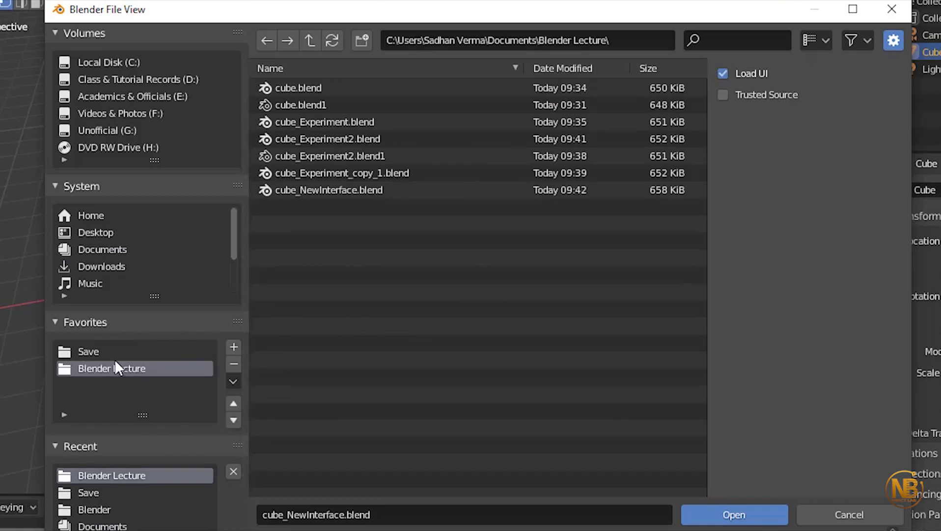
left_click(93, 351)
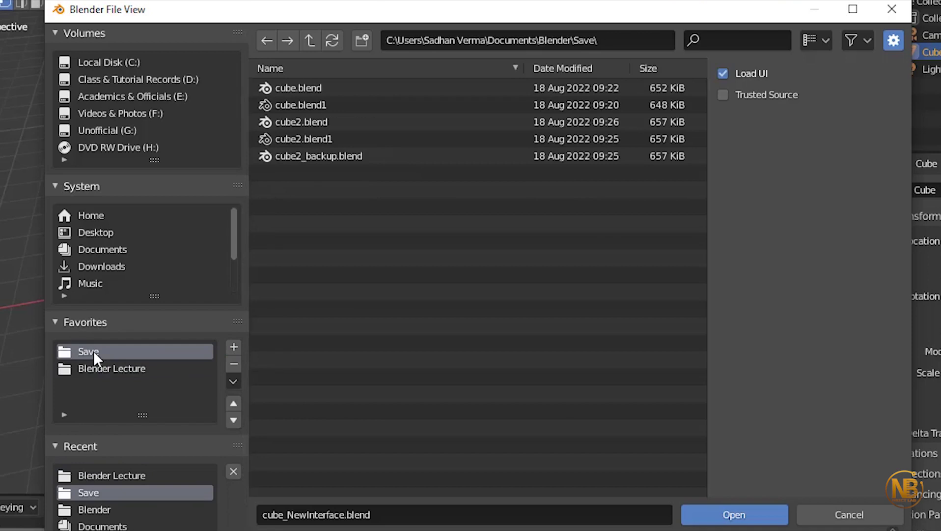
left_click(233, 365)
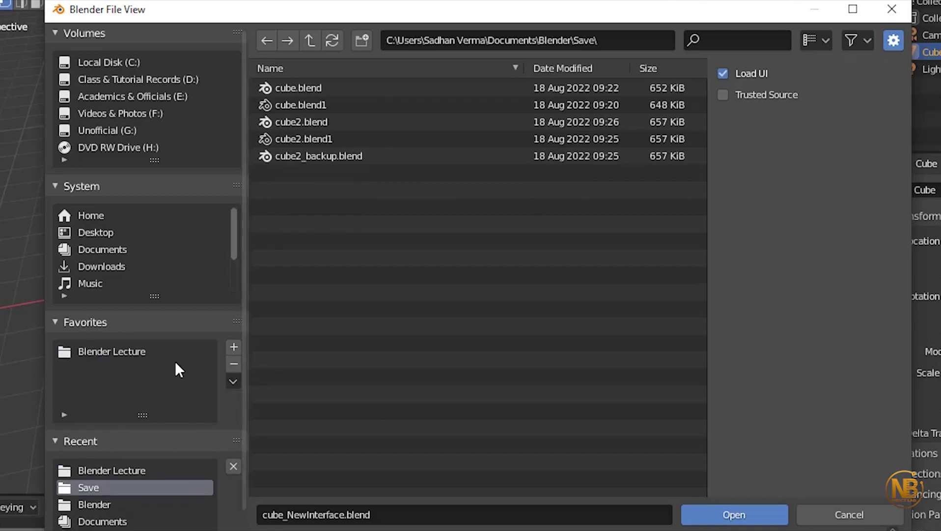
left_click(124, 352)
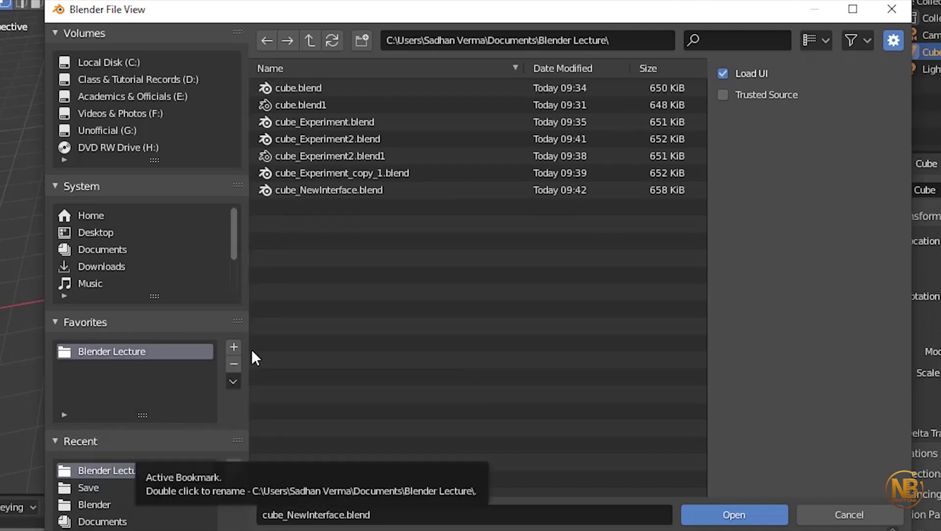
- Close the file browser, quit Blender, and relaunch it from the Start menu past the splash screen
left_click(891, 12)
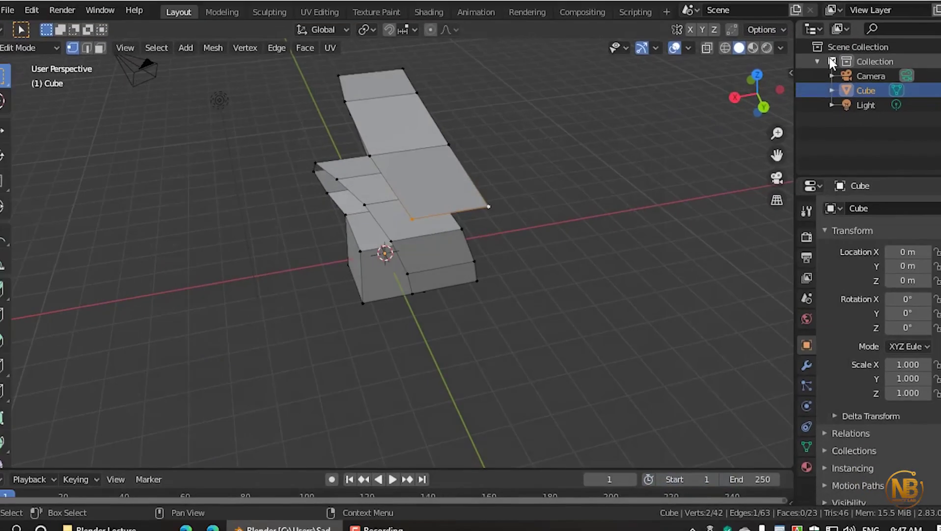
left_click(928, 7)
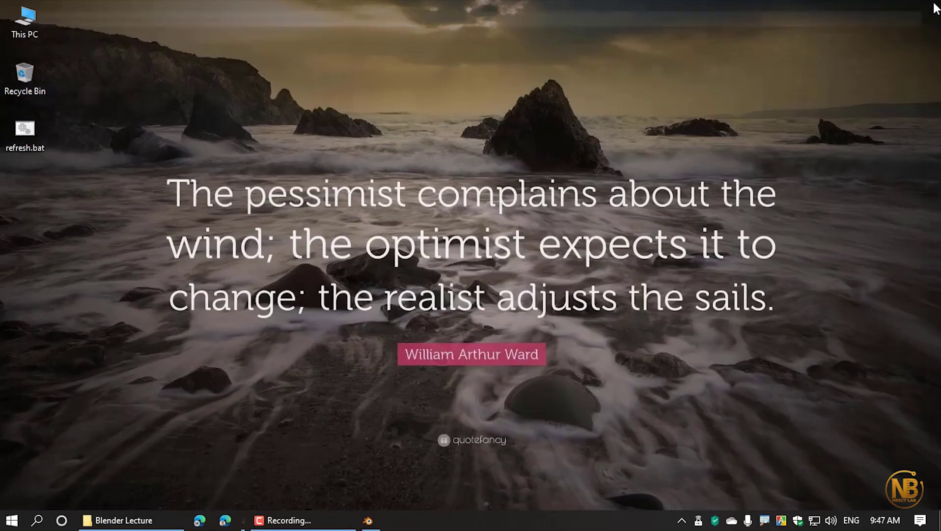
key("super")
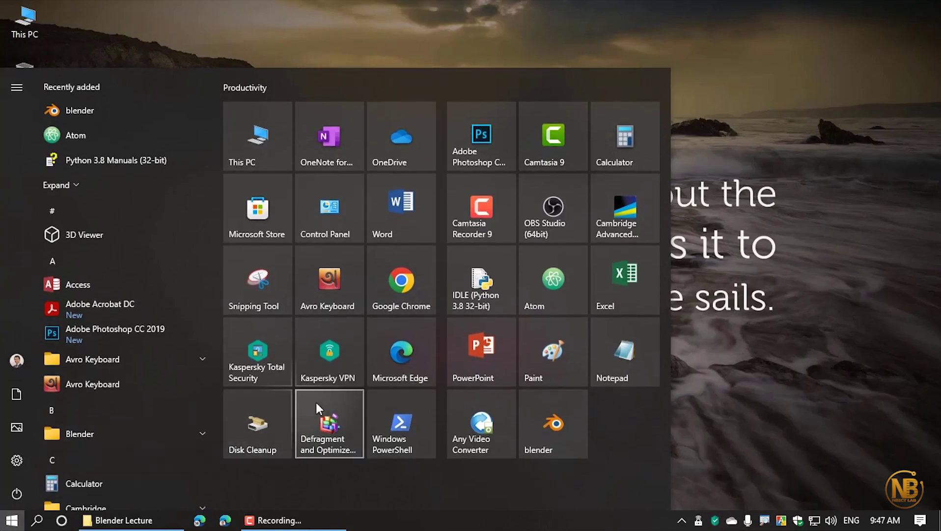
left_click(521, 406)
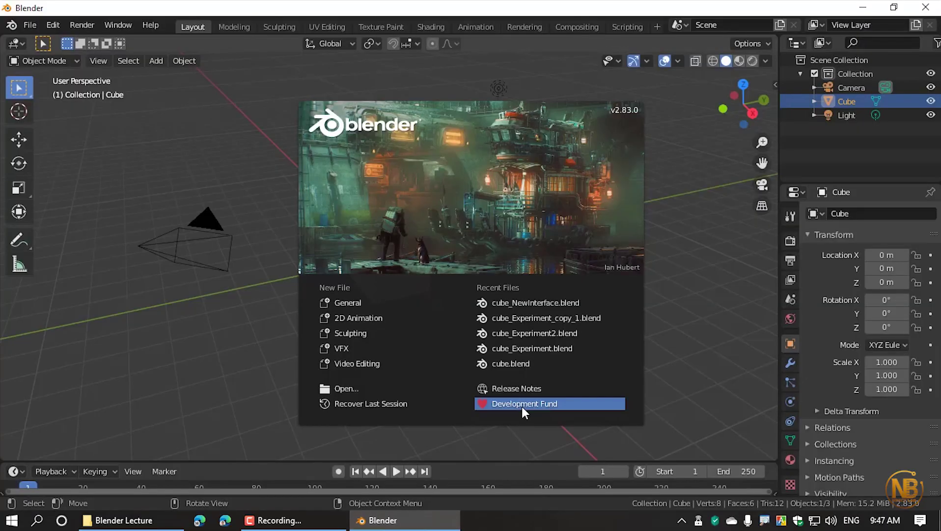
left_click(669, 219)
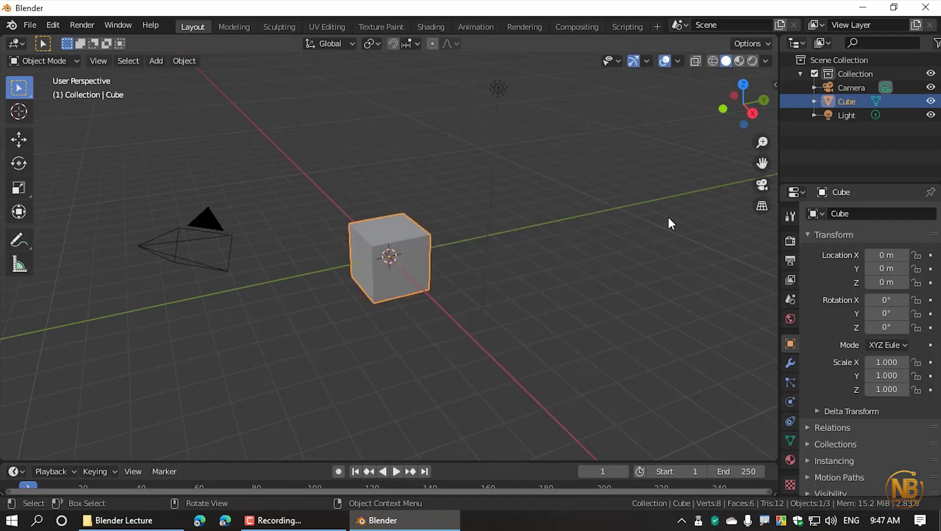
key("ctrl+o")
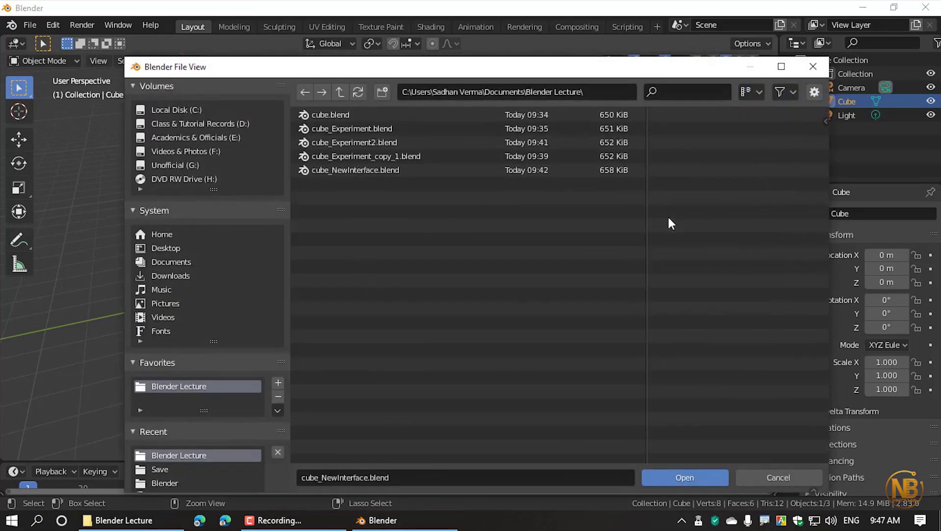
left_click_drag(604, 237, 313, 97)
left_click(408, 233)
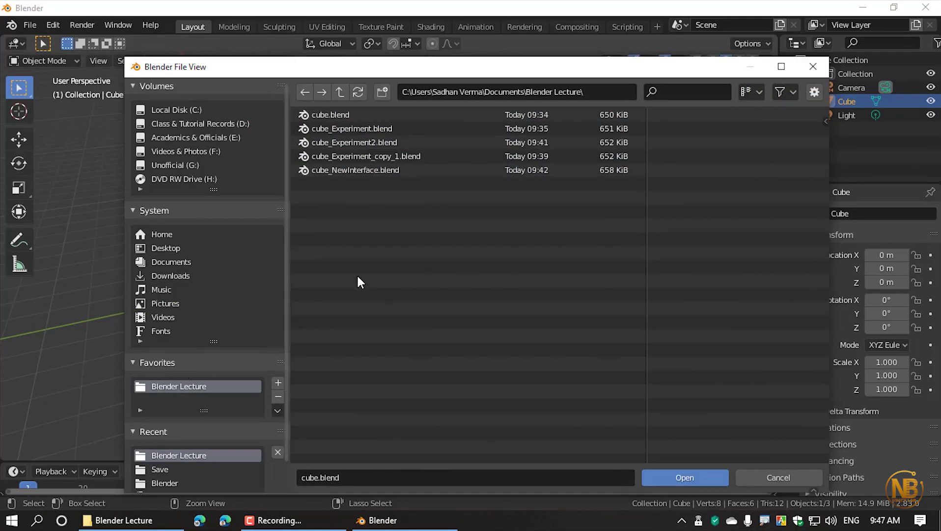
left_click_drag(461, 237, 337, 110)
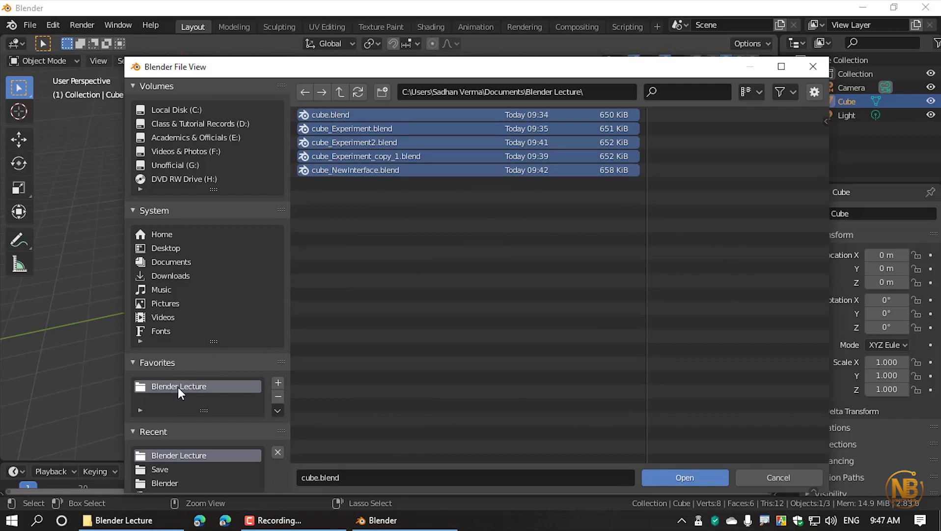
left_click(764, 476)
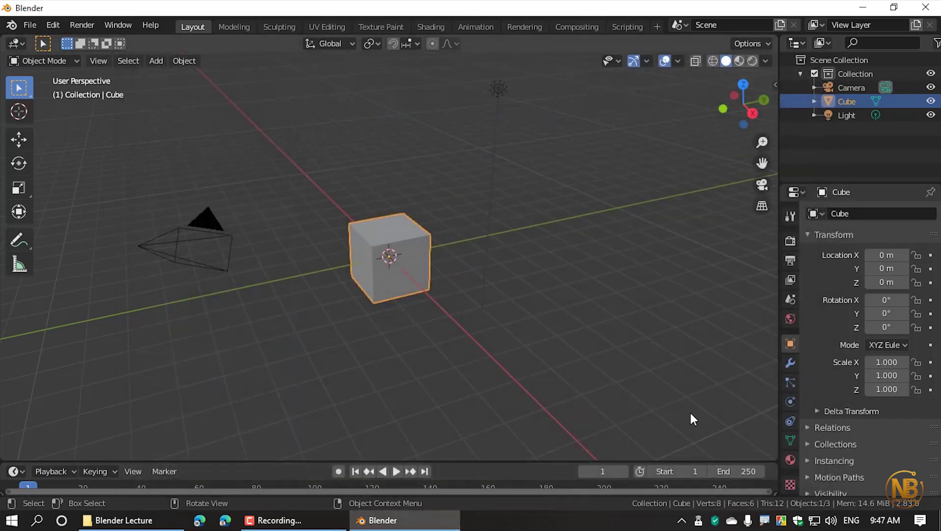